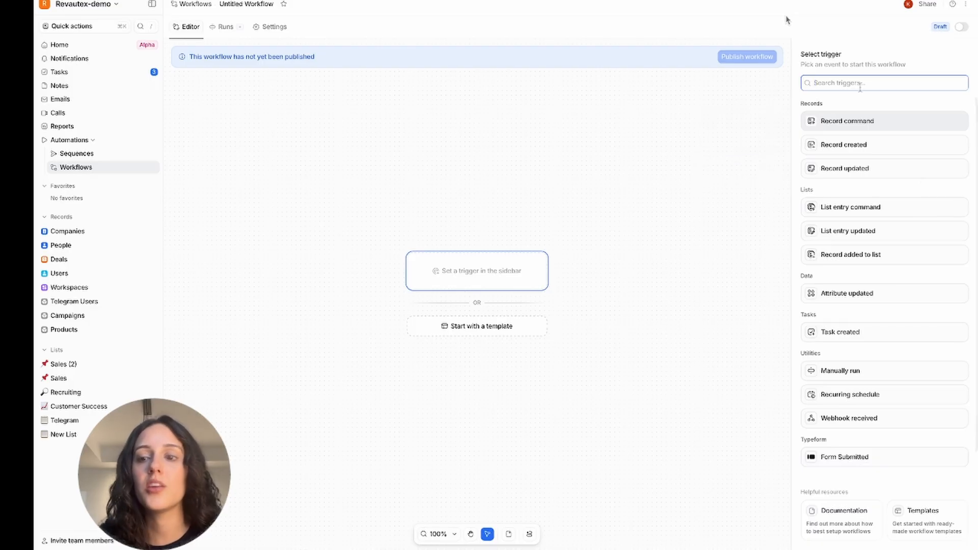
Step: Set Record created as the workflow trigger and view the objects it can apply to
mouse_move(877, 121)
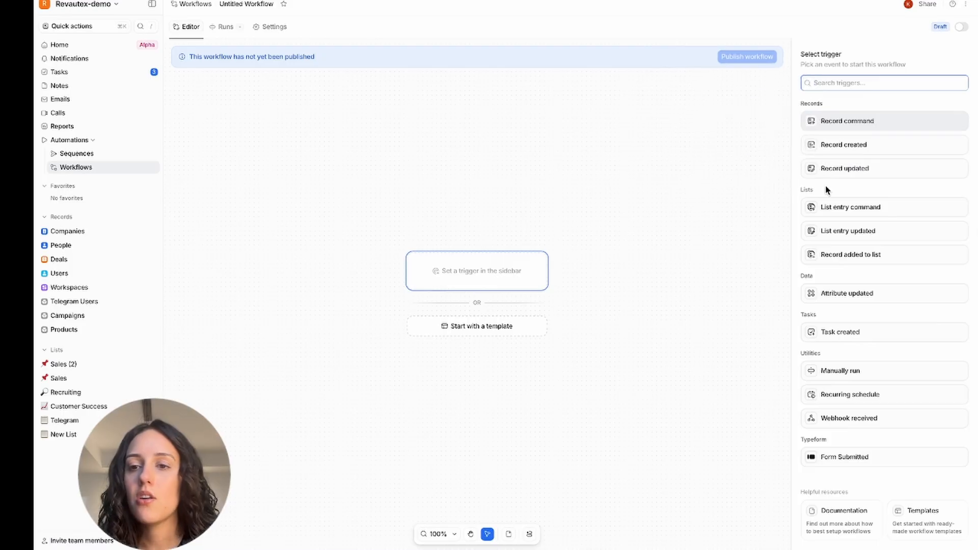
click(845, 145)
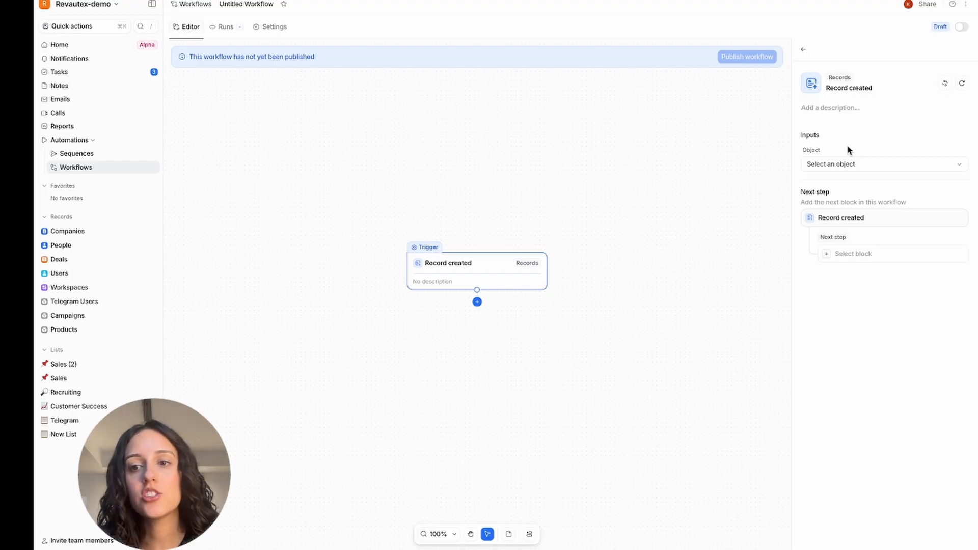
click(856, 164)
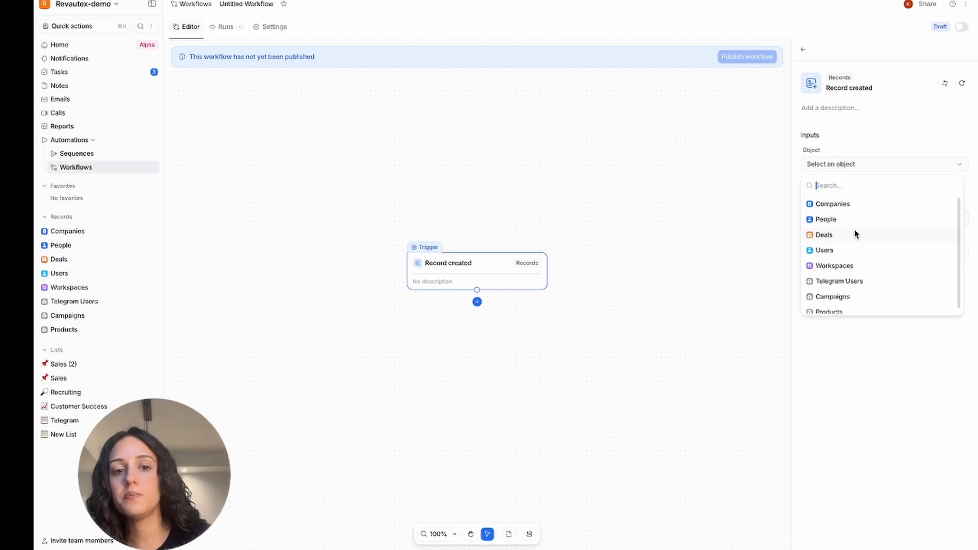
click(848, 132)
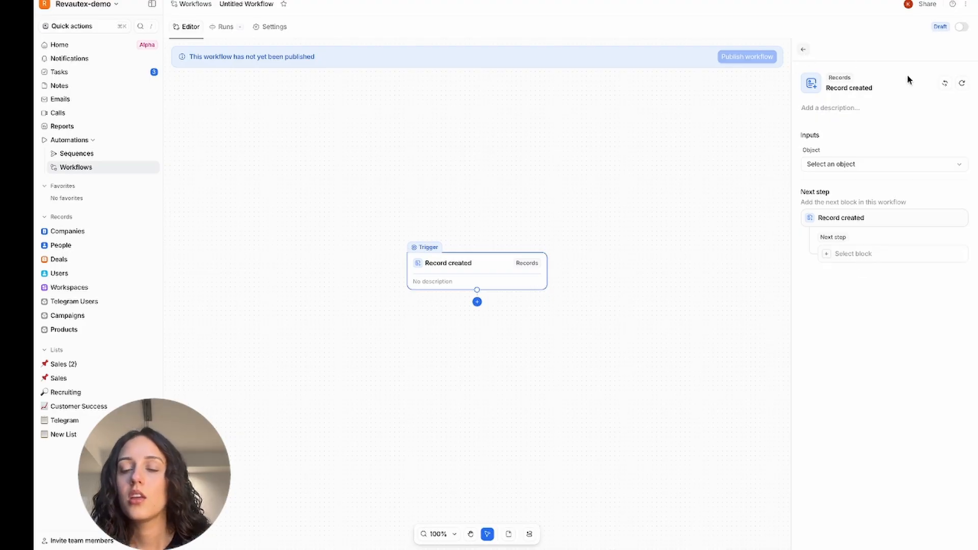
Step: Change the workflow trigger to Record updated and view its object options
click(945, 83)
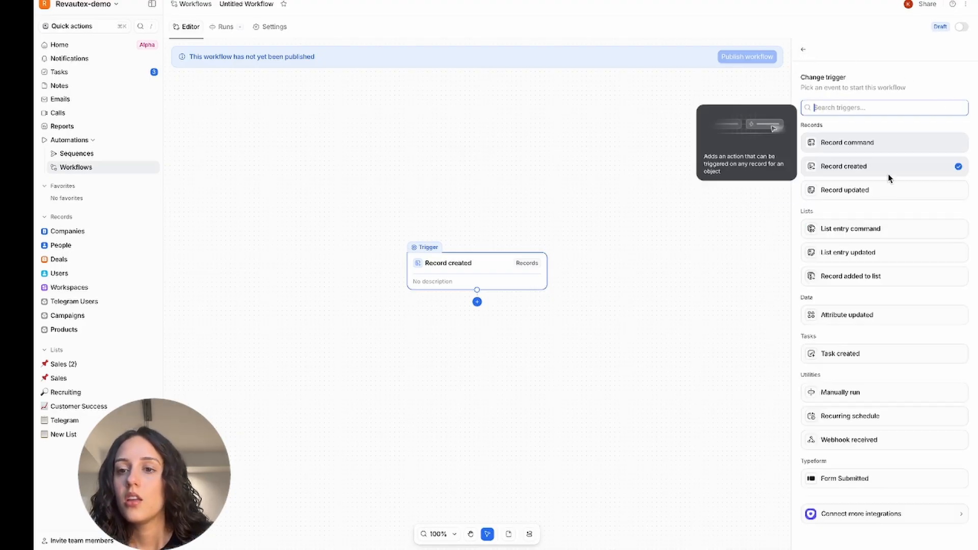
click(864, 192)
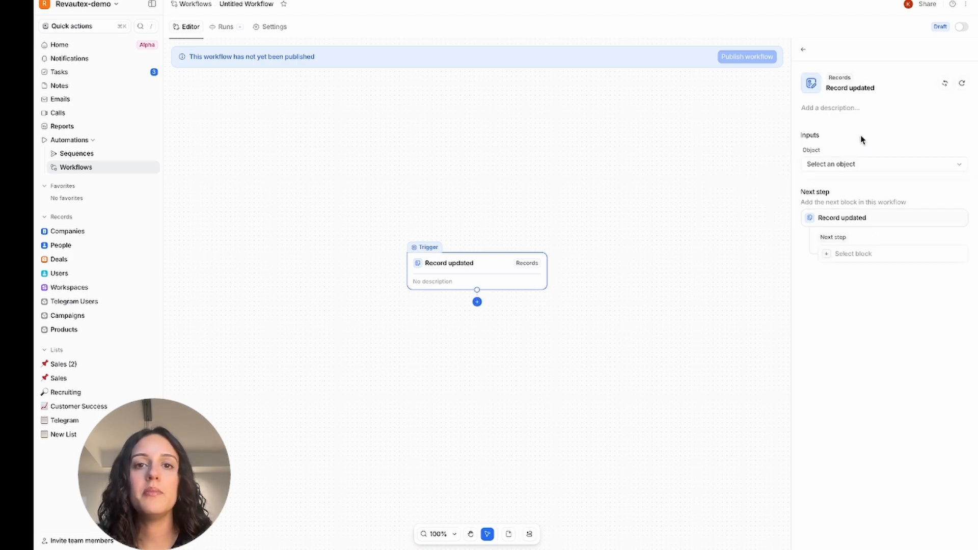
click(855, 161)
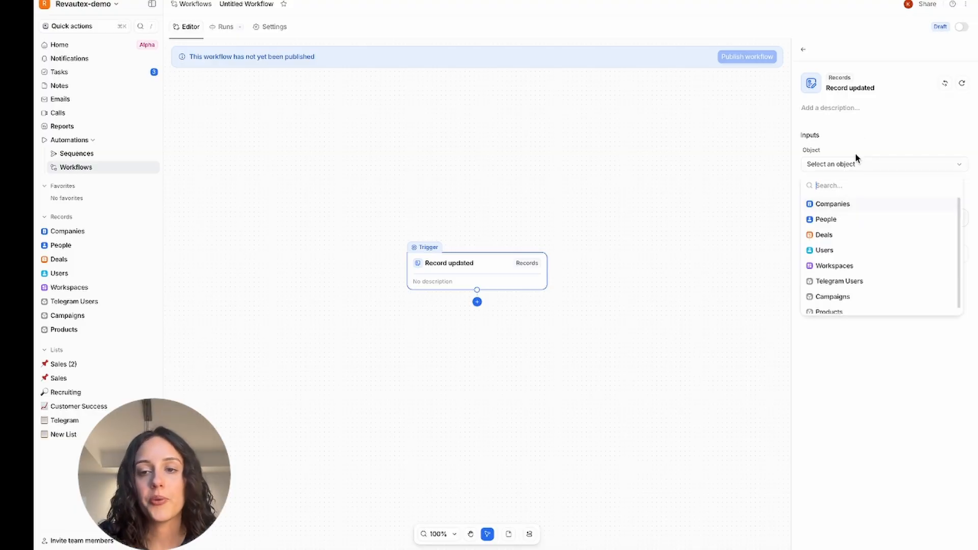
click(855, 149)
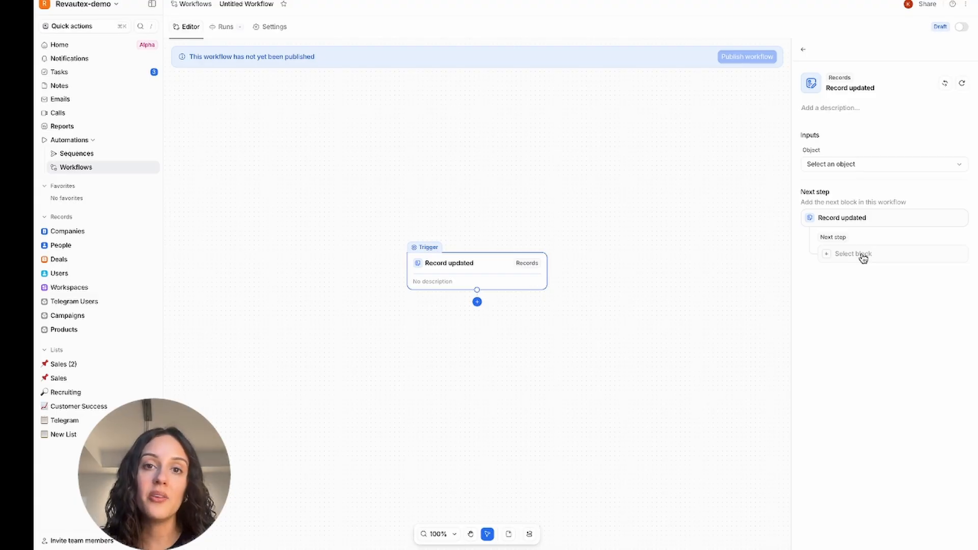
Step: Set the Record updated trigger's object to People and look through the optional attributes without choosing one
click(803, 49)
click(542, 253)
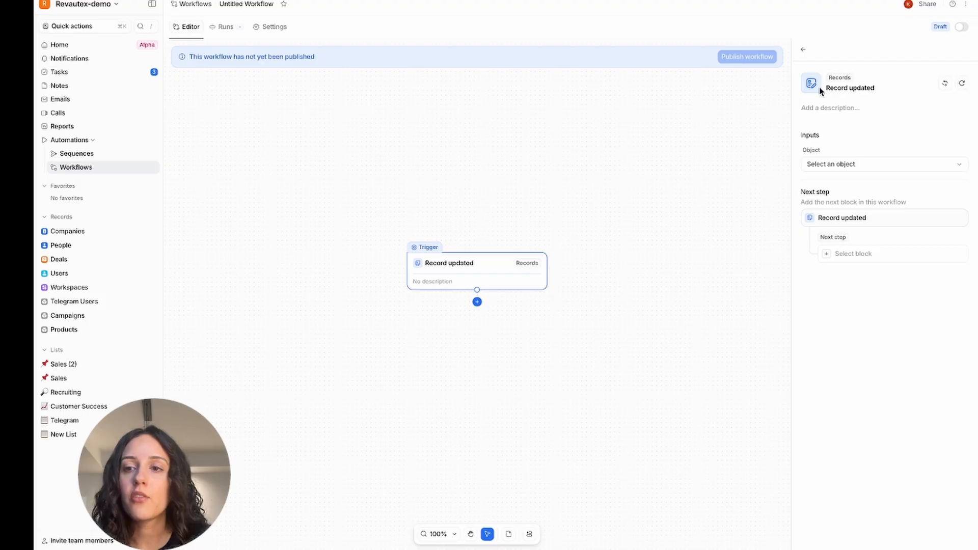
click(939, 89)
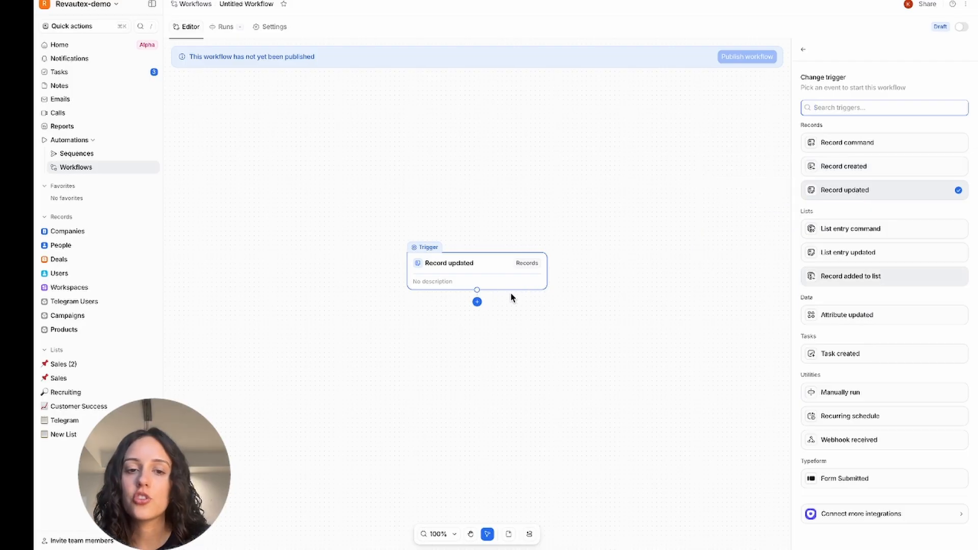
click(500, 273)
click(841, 164)
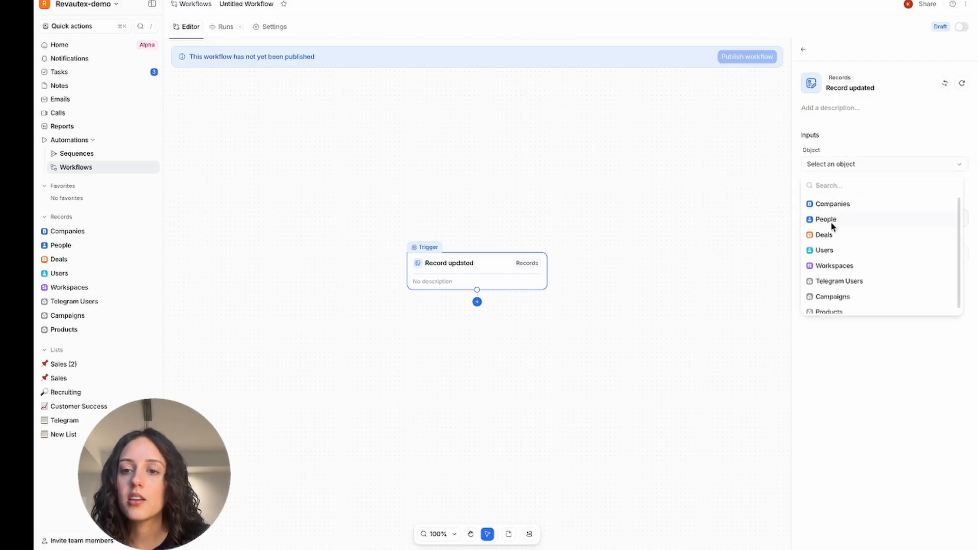
click(830, 220)
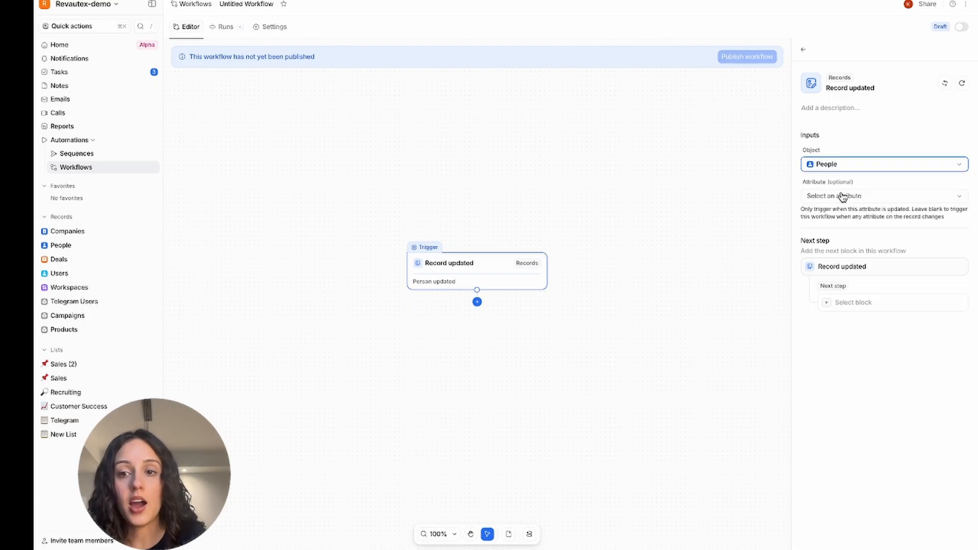
click(842, 197)
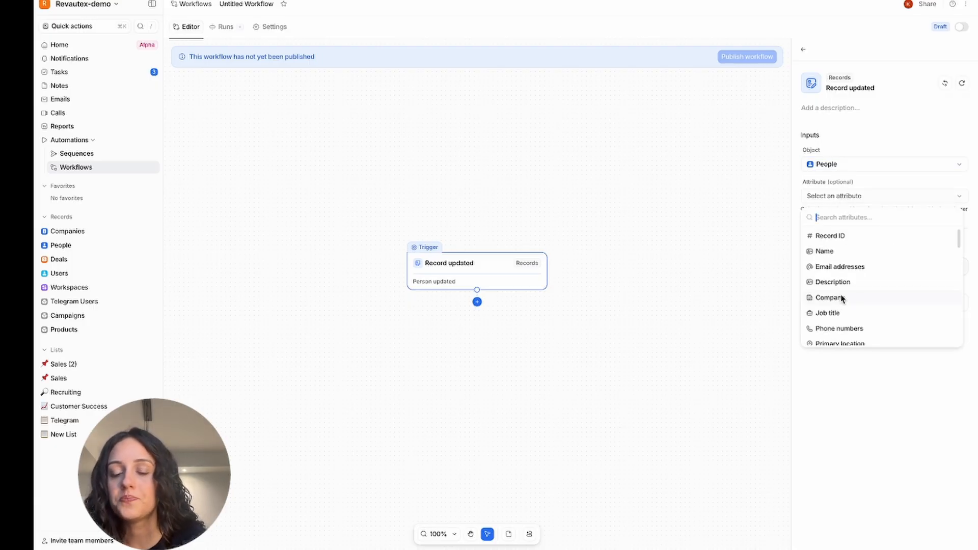
scroll(842, 296, down, 2)
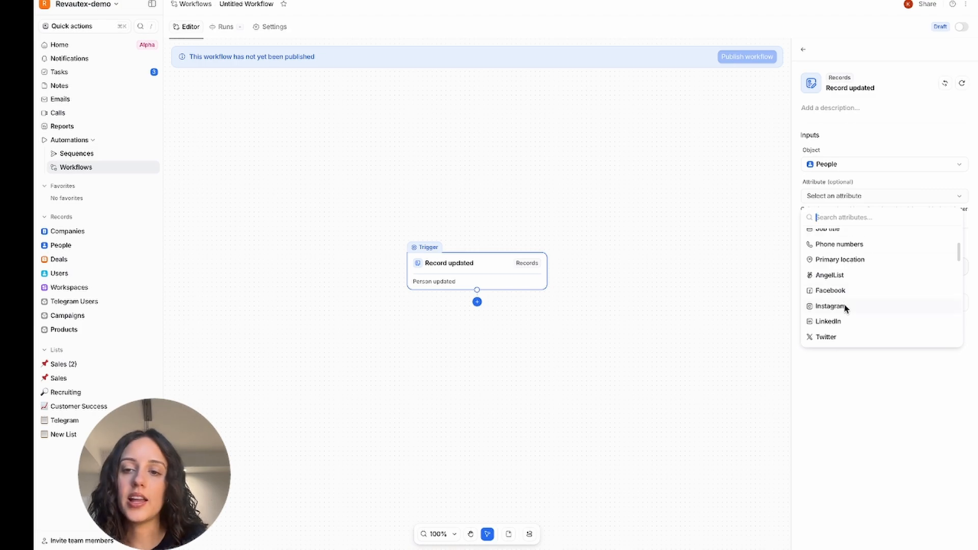
click(841, 380)
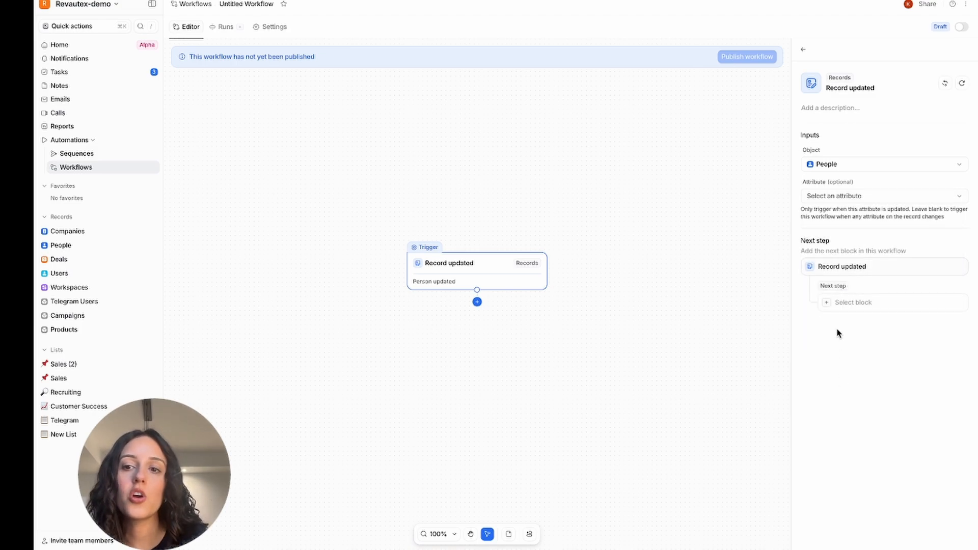
Step: Replace the Record updated trigger with Attribute updated
click(803, 50)
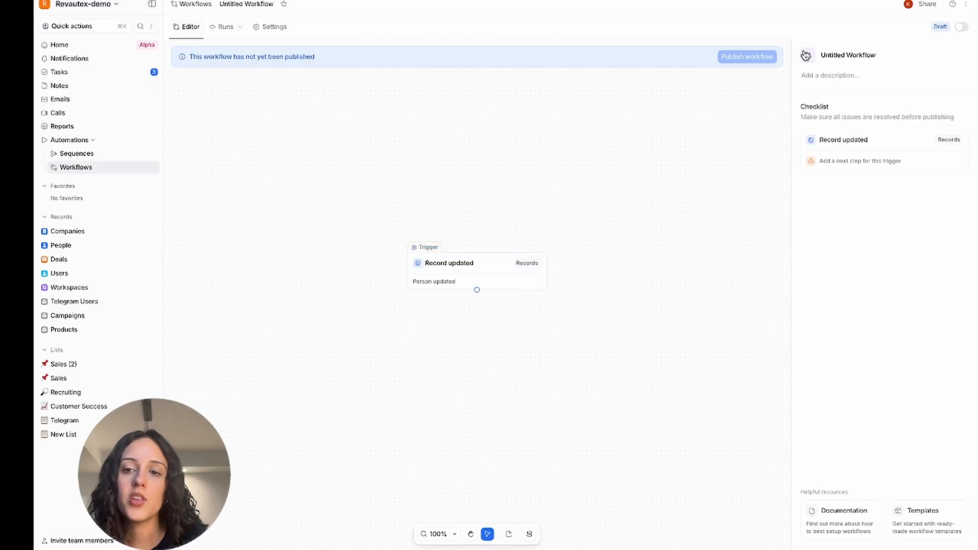
click(513, 267)
click(942, 85)
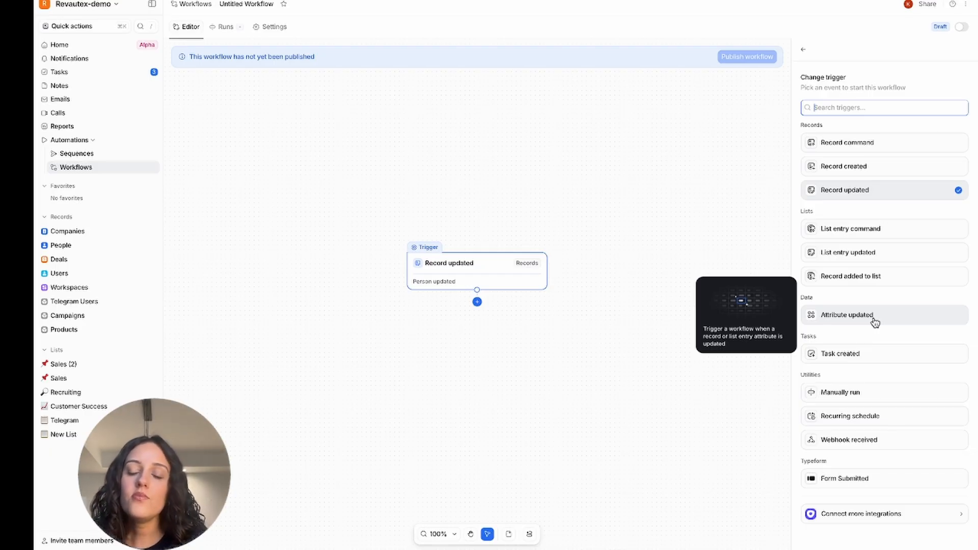
click(874, 322)
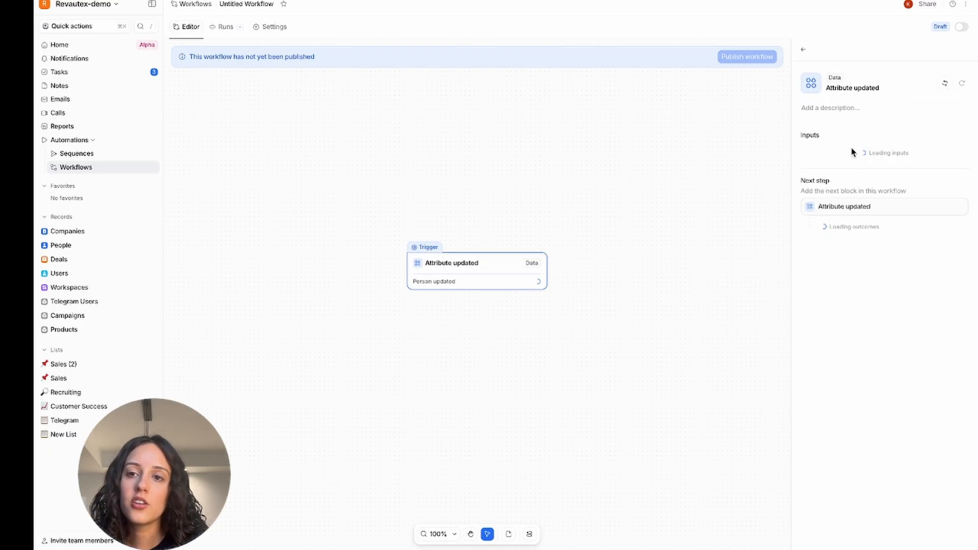
Step: Examine the objects and lists that the Attribute updated trigger can watch
click(849, 163)
scroll(832, 286, down, 1)
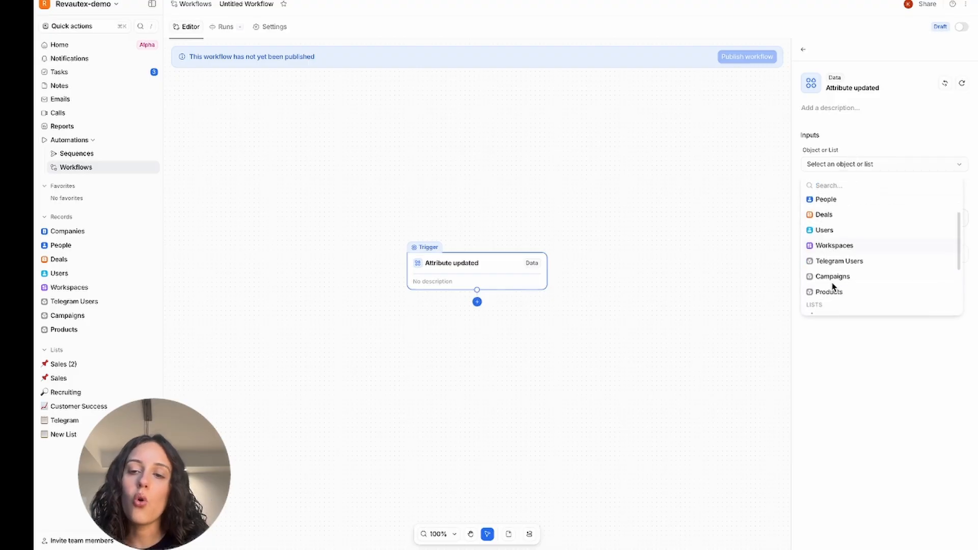
scroll(833, 287, down, 1)
scroll(864, 244, up, 2)
scroll(864, 244, down, 3)
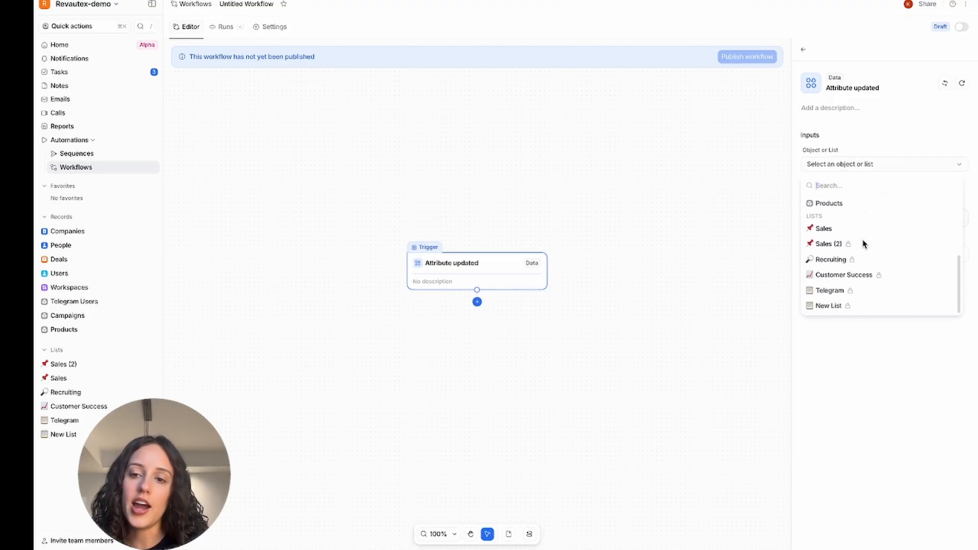
scroll(864, 244, up, 3)
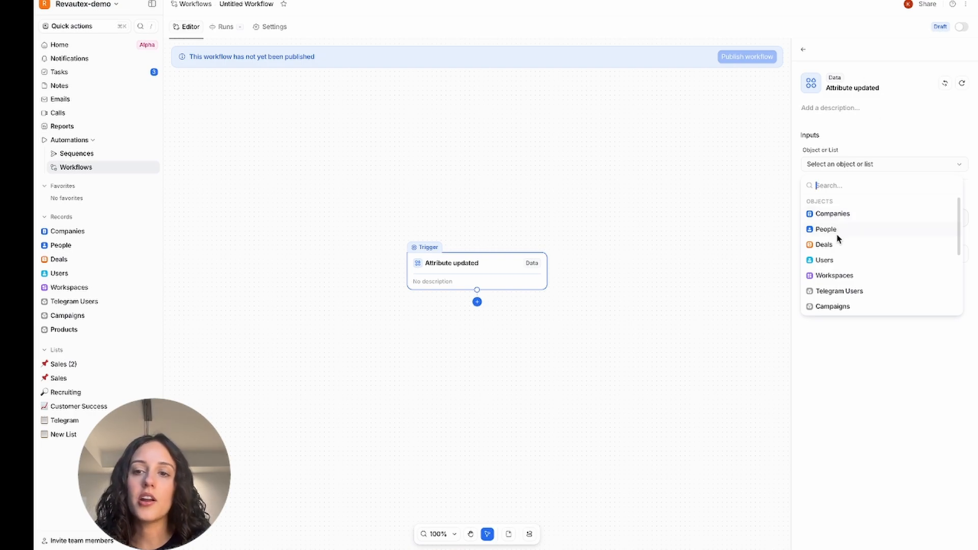
scroll(838, 238, down, 5)
scroll(851, 231, up, 2)
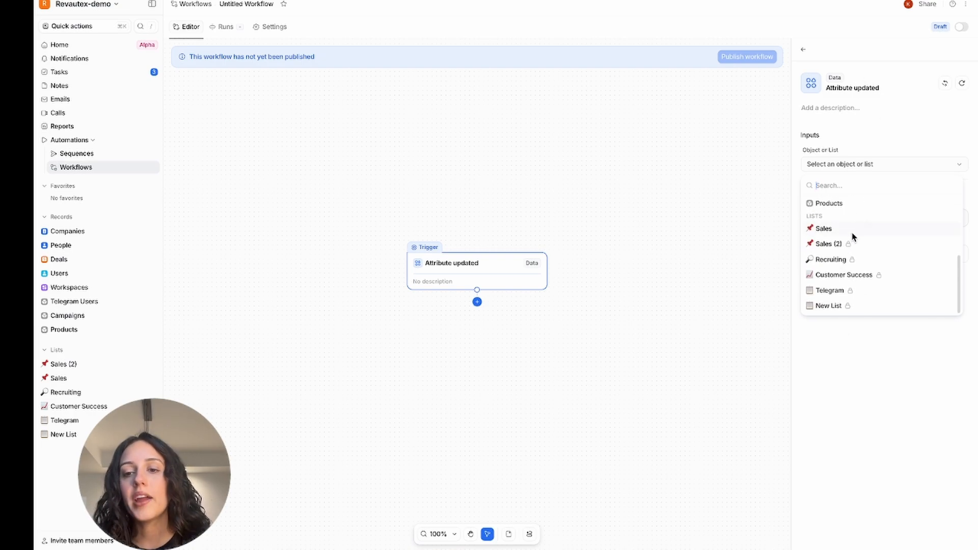
click(844, 410)
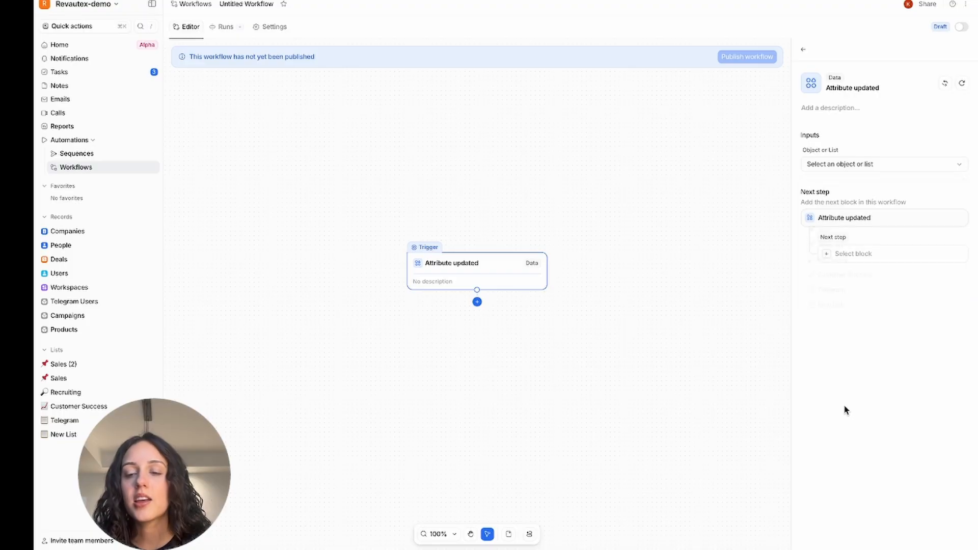
Step: Change the workflow trigger to List entry command and return to the workflow overview
click(865, 168)
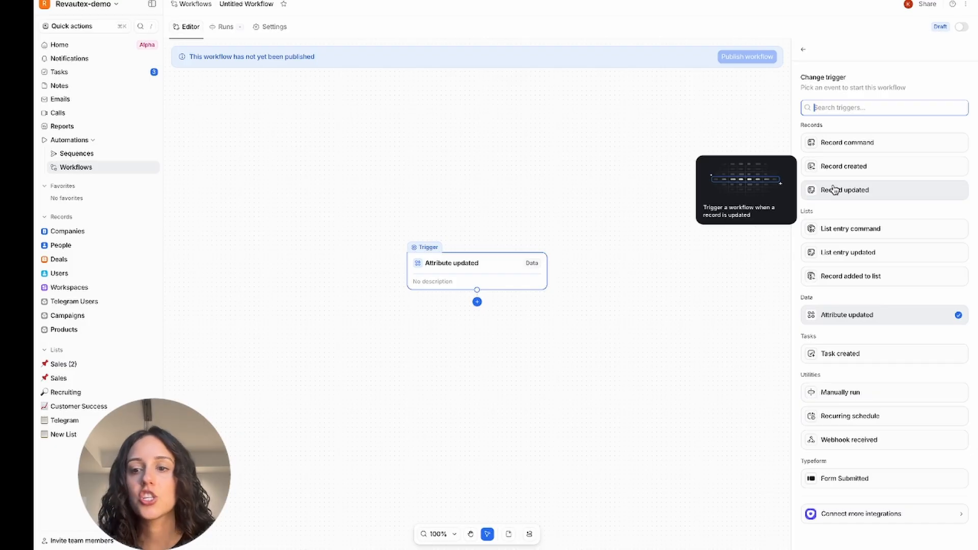
click(855, 229)
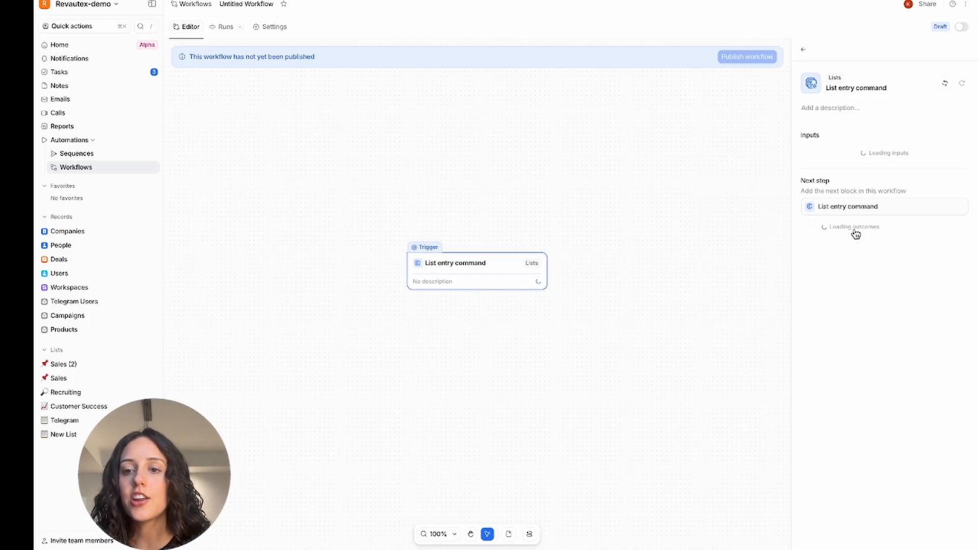
click(803, 49)
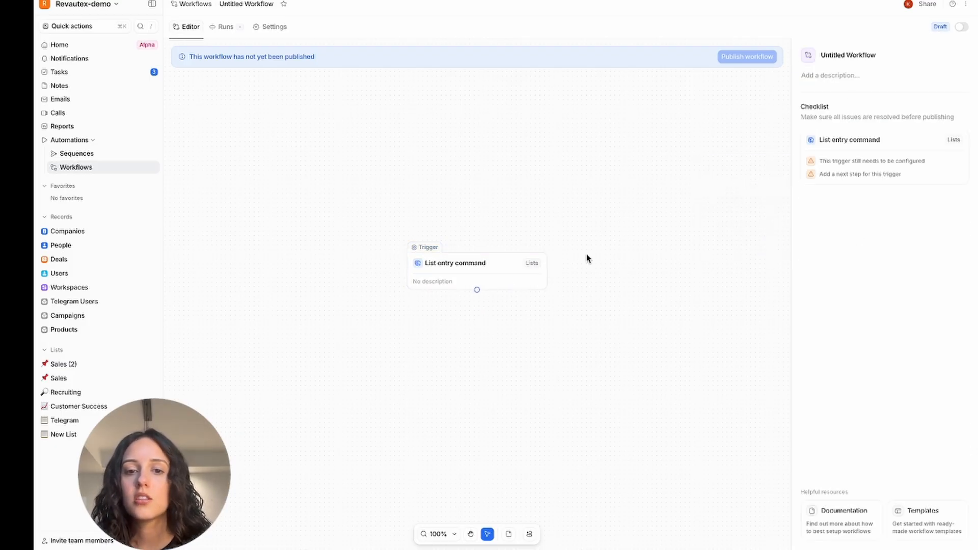
Step: Change the trigger to List entry updated for the Sales list and view its optional attributes
click(496, 273)
click(942, 84)
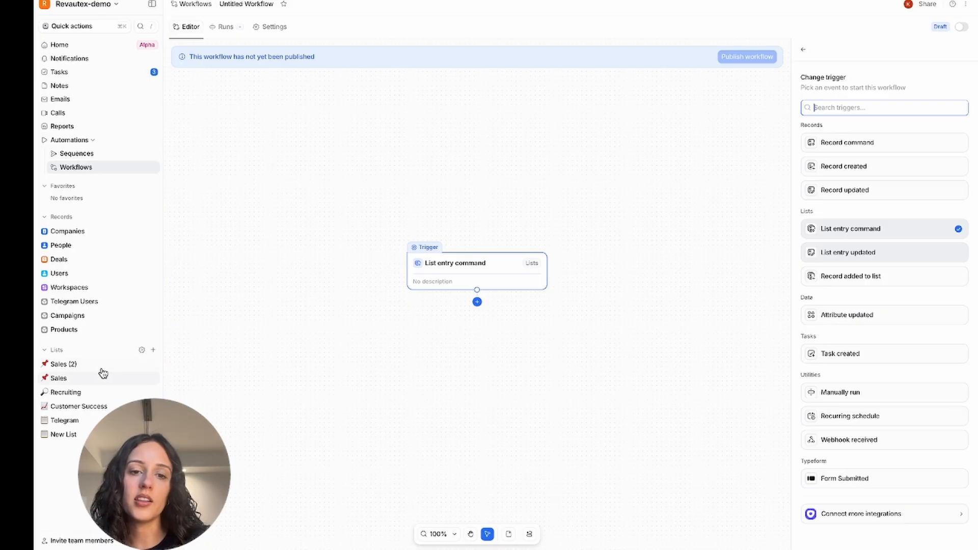
click(846, 259)
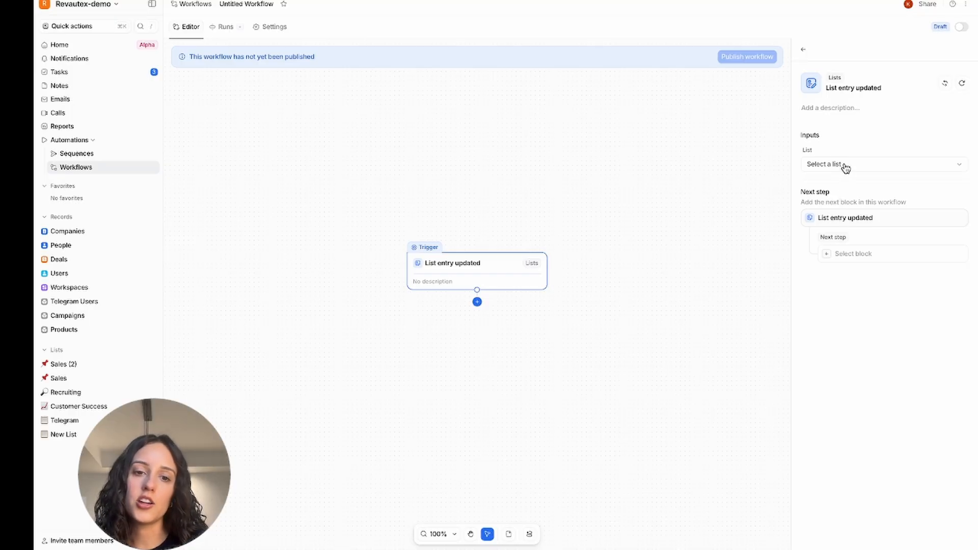
click(846, 167)
click(839, 204)
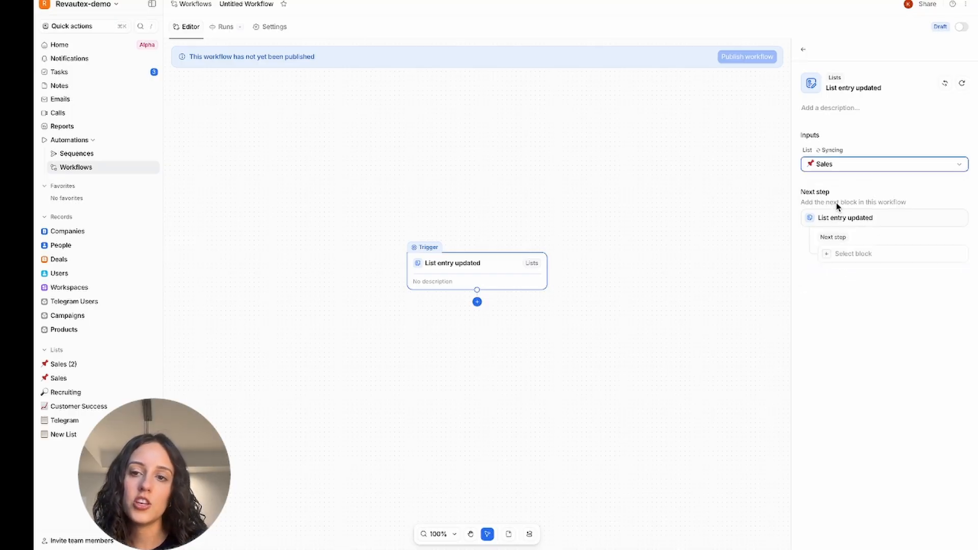
click(844, 196)
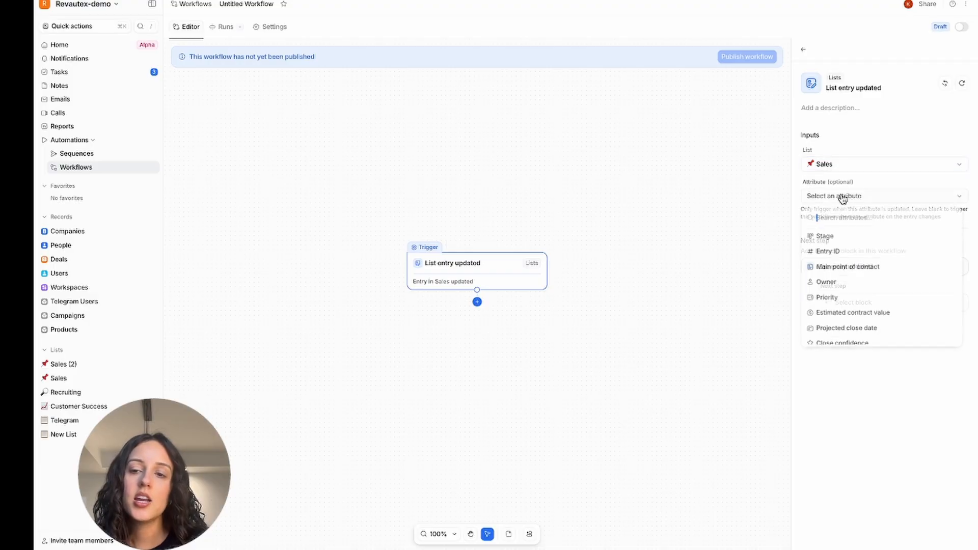
click(847, 418)
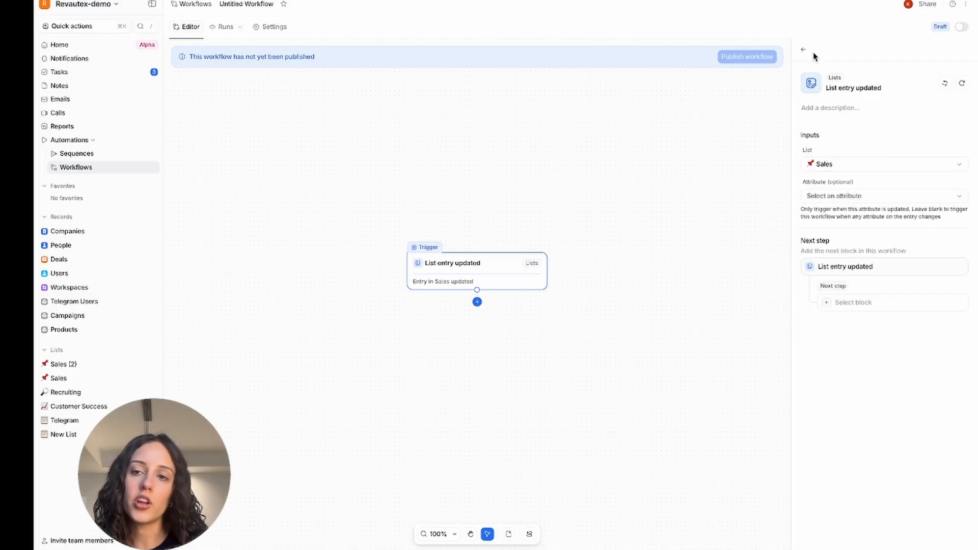
Step: Change the workflow trigger to Record added to list and view the lists it can use
click(945, 84)
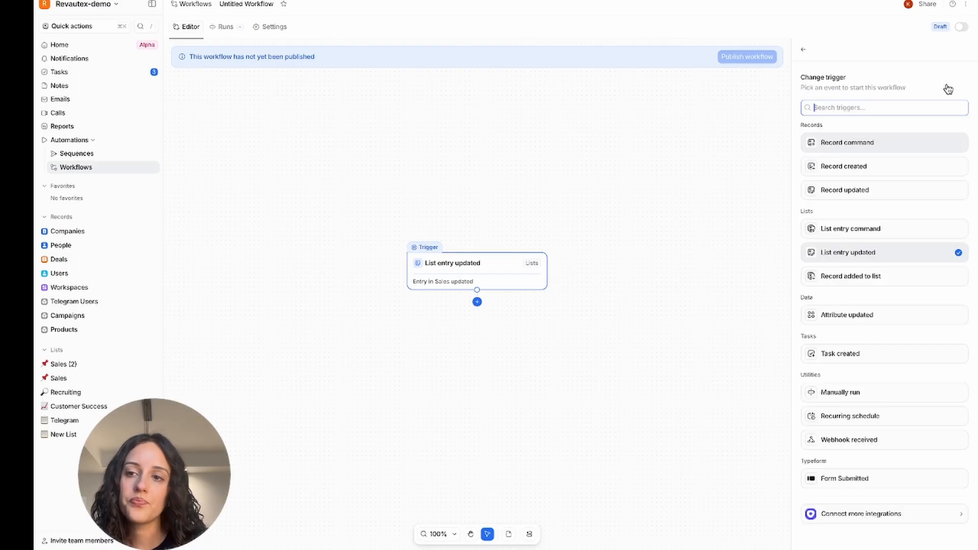
click(881, 277)
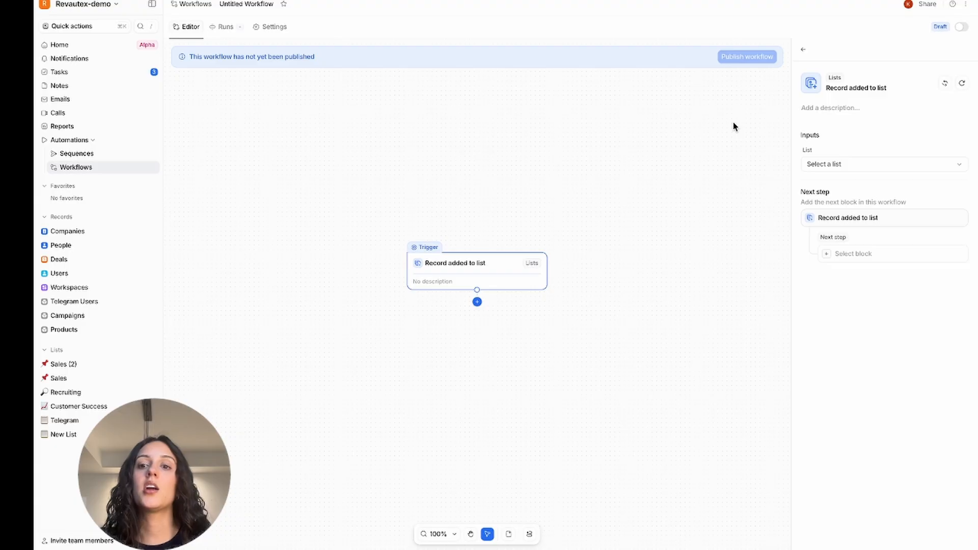
click(856, 165)
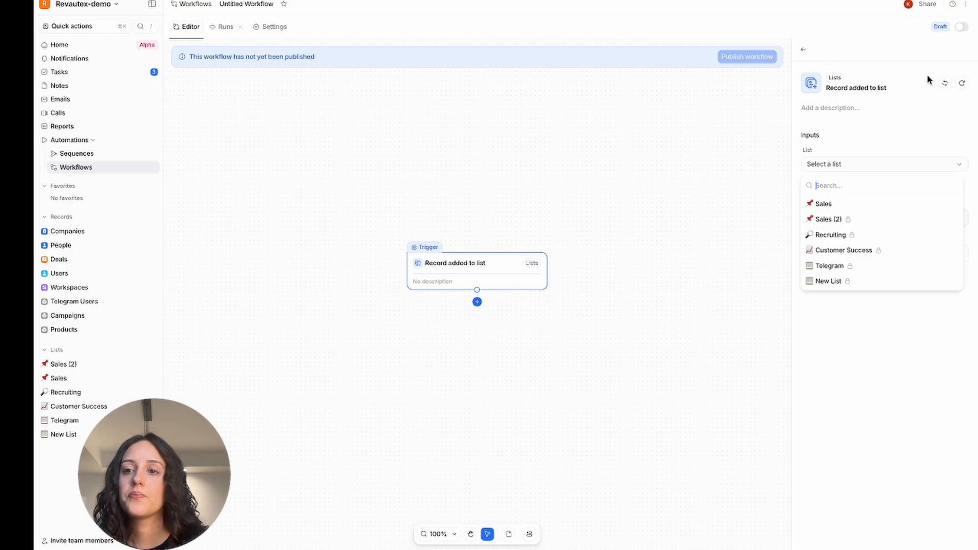
Step: Change the workflow trigger to Task created and examine the blocks available as its next step
click(944, 83)
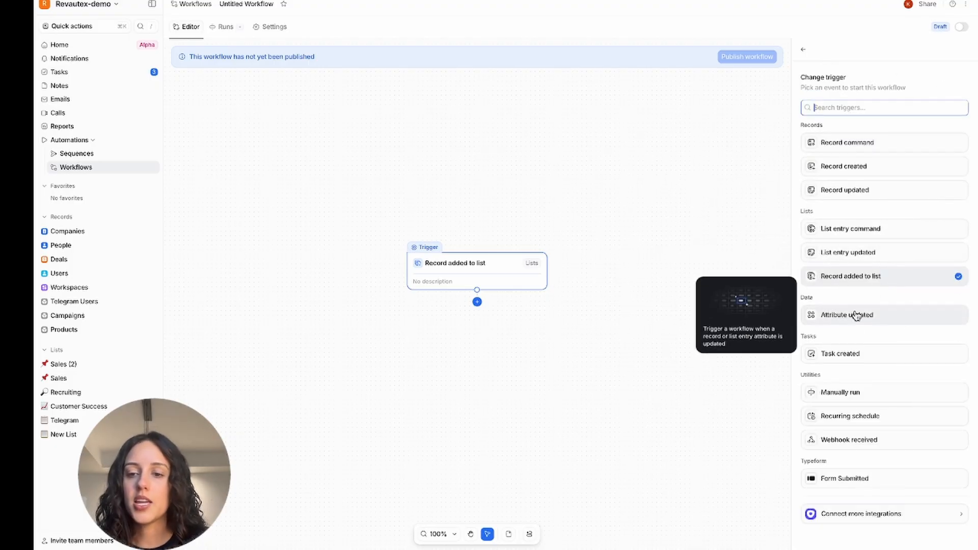
click(866, 355)
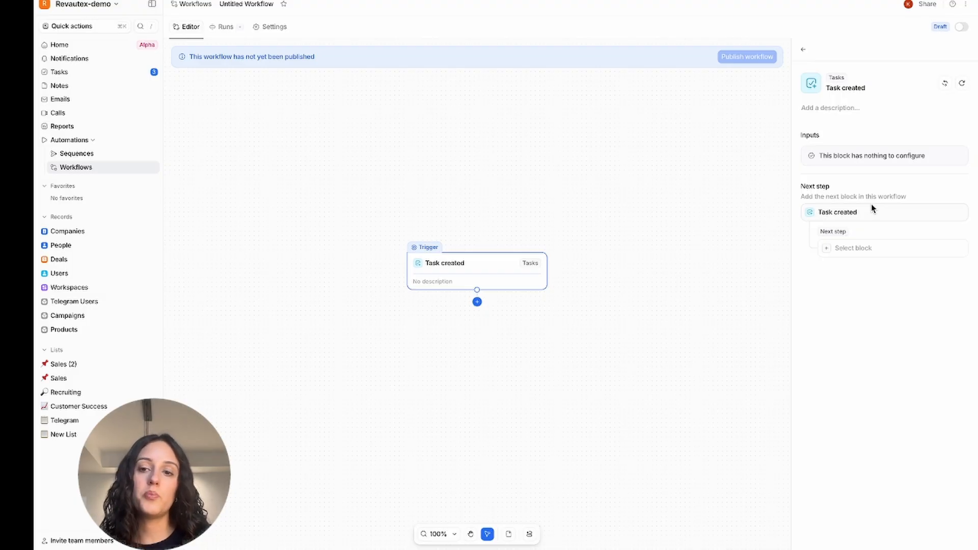
click(851, 248)
scroll(859, 345, down, 1)
scroll(860, 346, down, 7)
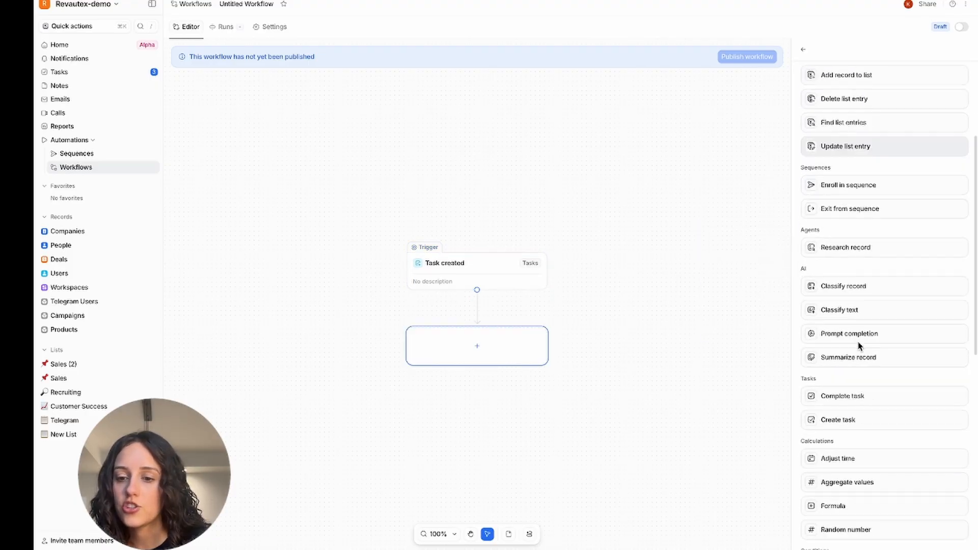
mouse_move(860, 344)
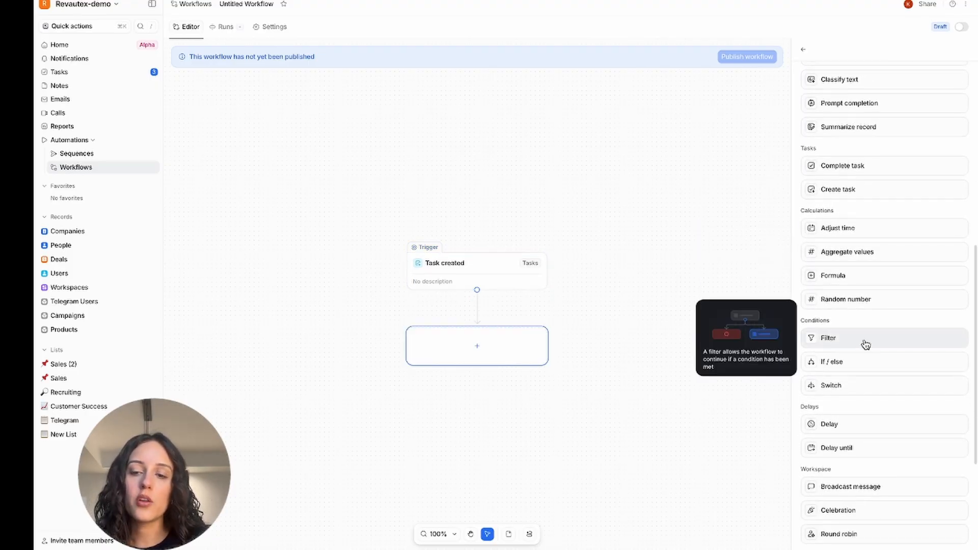
scroll(914, 423, down, 4)
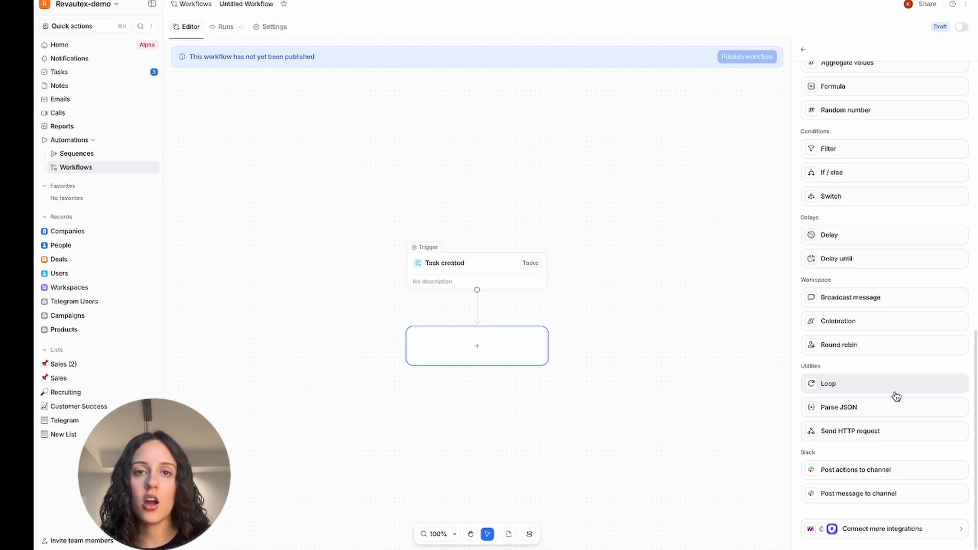
scroll(896, 396, up, 15)
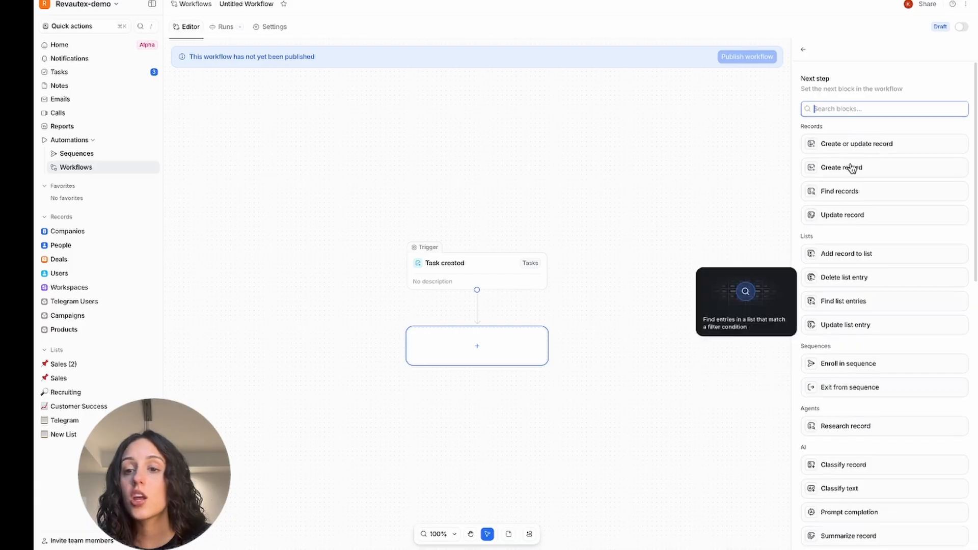
click(804, 52)
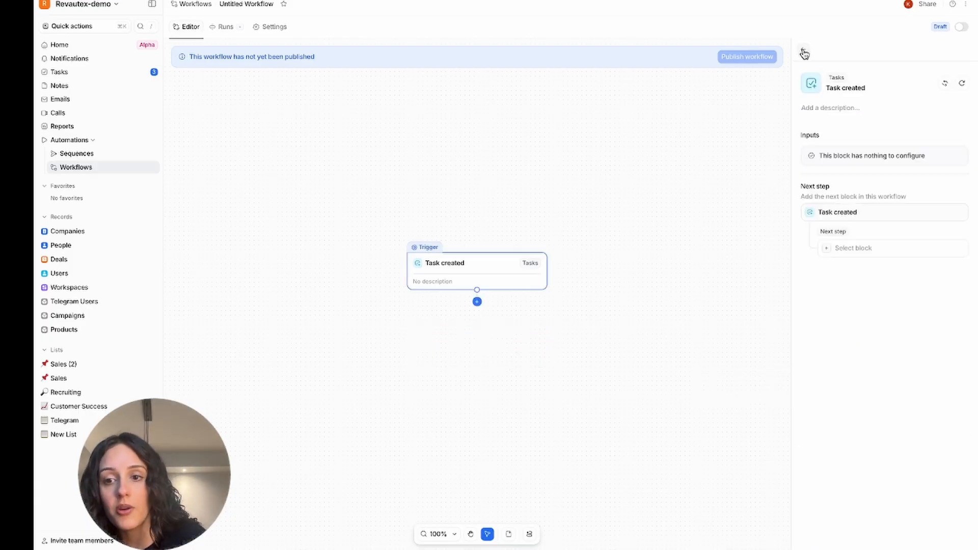
Step: Change the workflow trigger from Task created to Manually run
click(885, 101)
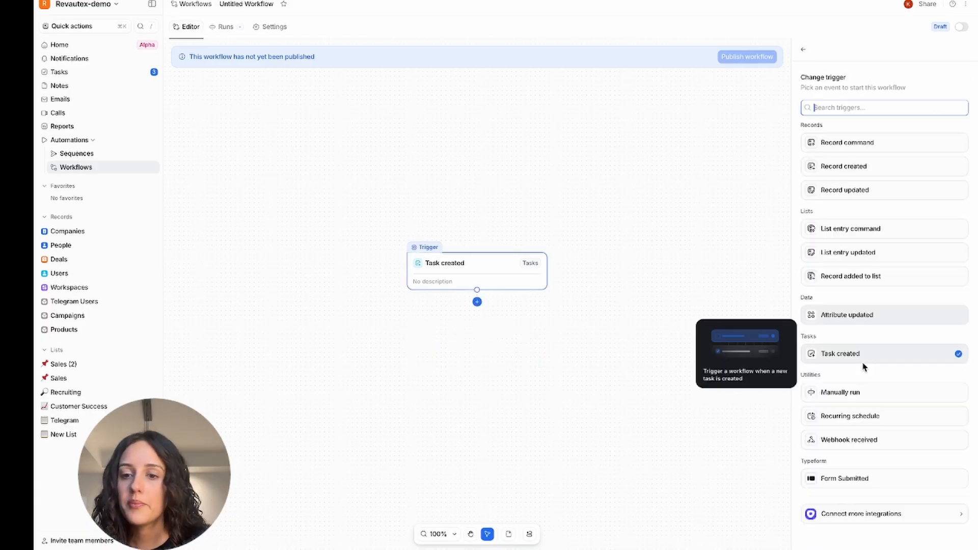
click(872, 396)
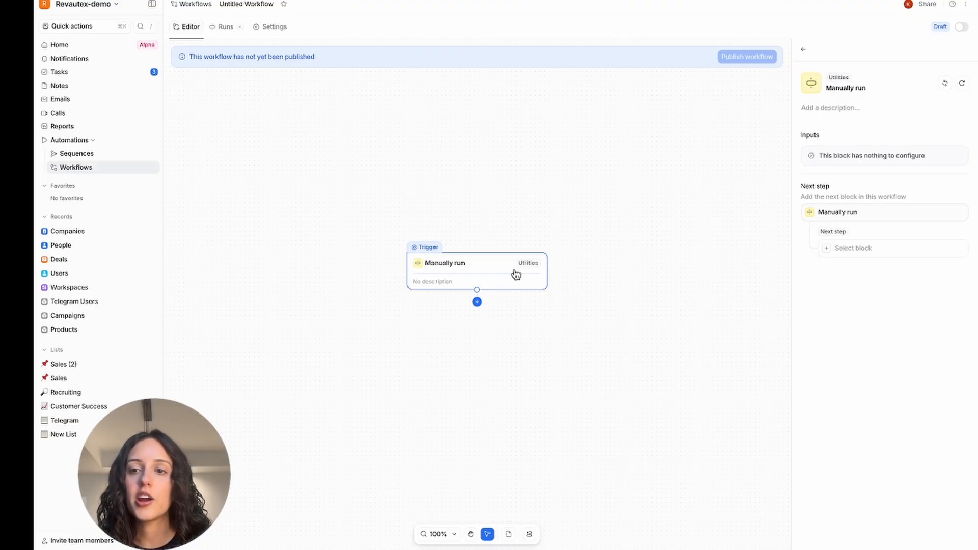
Step: Change the workflow trigger to Recurring schedule and view its frequency options, keeping Daily
click(944, 83)
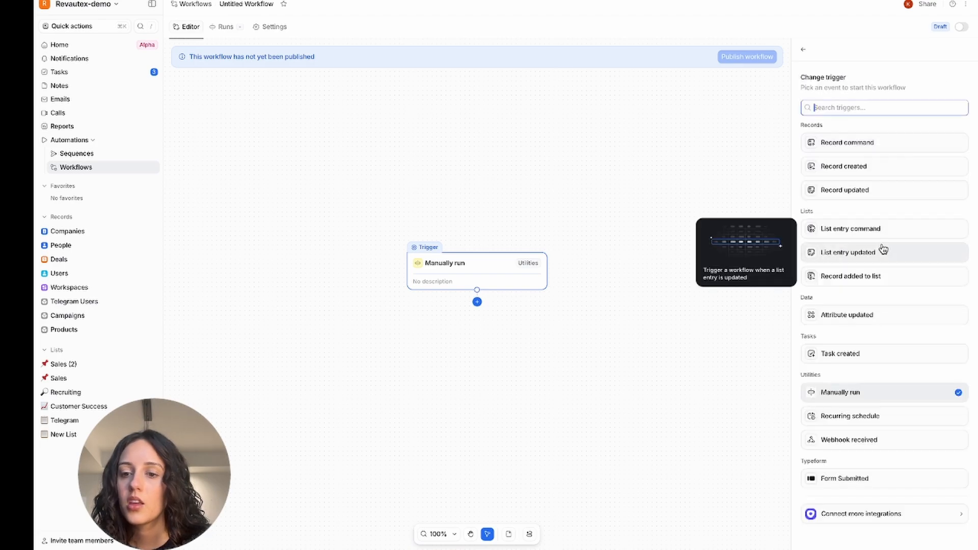
click(877, 418)
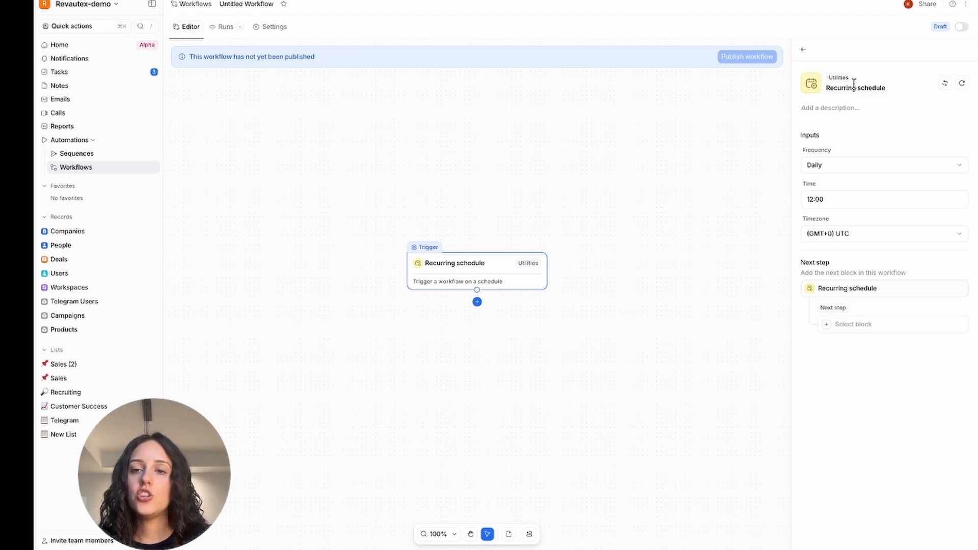
click(829, 164)
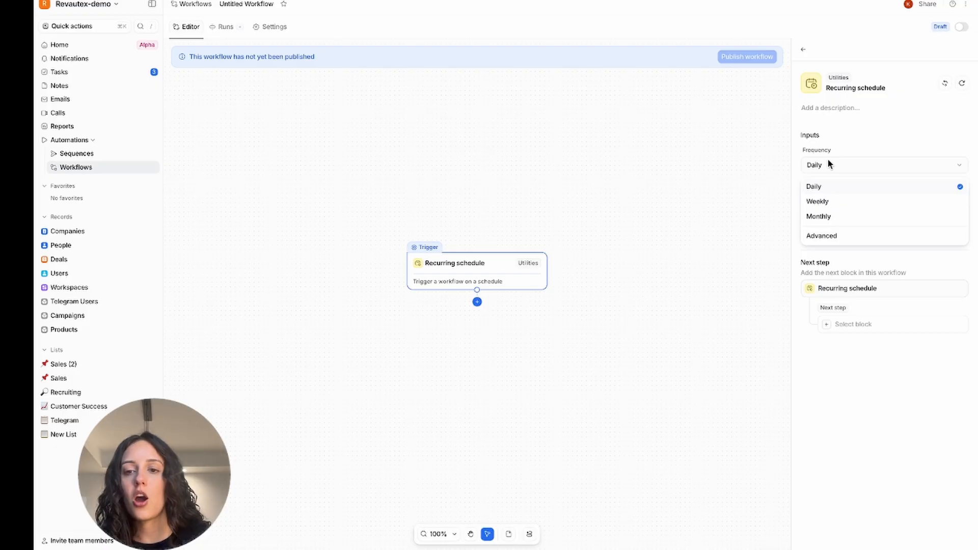
click(860, 131)
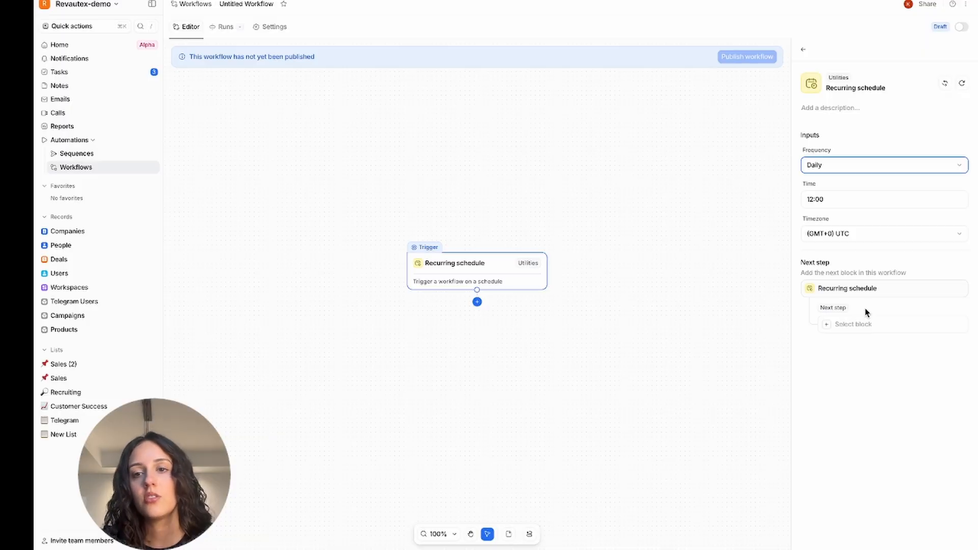
click(944, 83)
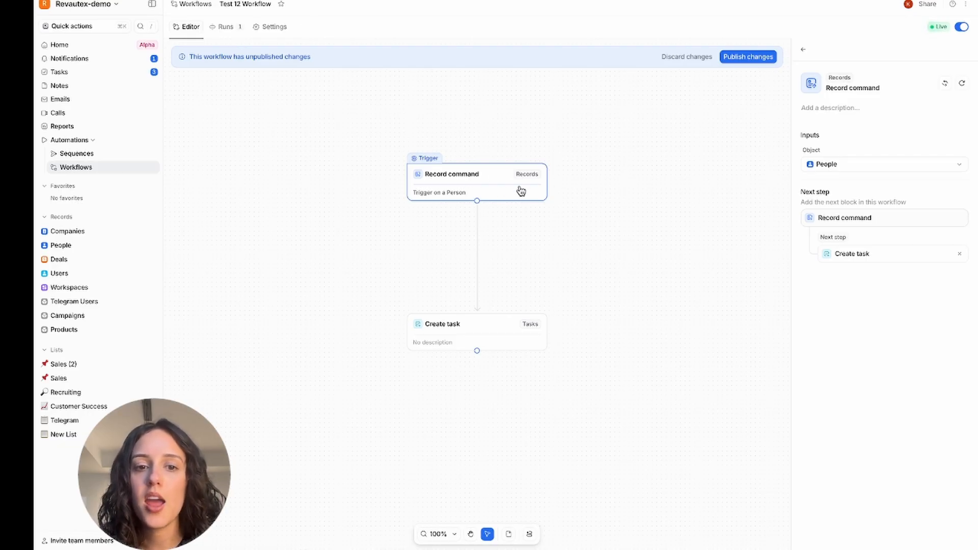
Step: Open a person's record from the Recently Contacted People view and run Test 12 Workflow on it
mouse_move(454, 323)
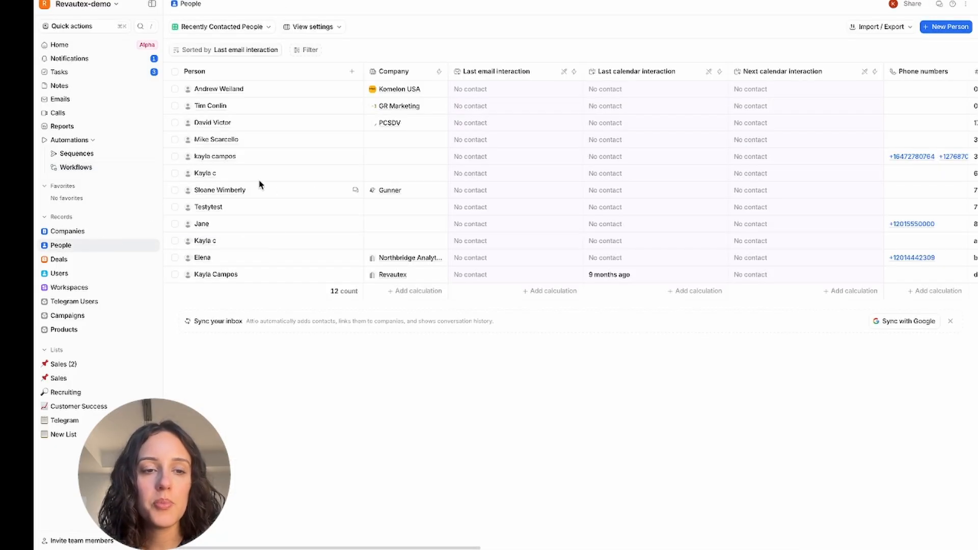
click(222, 156)
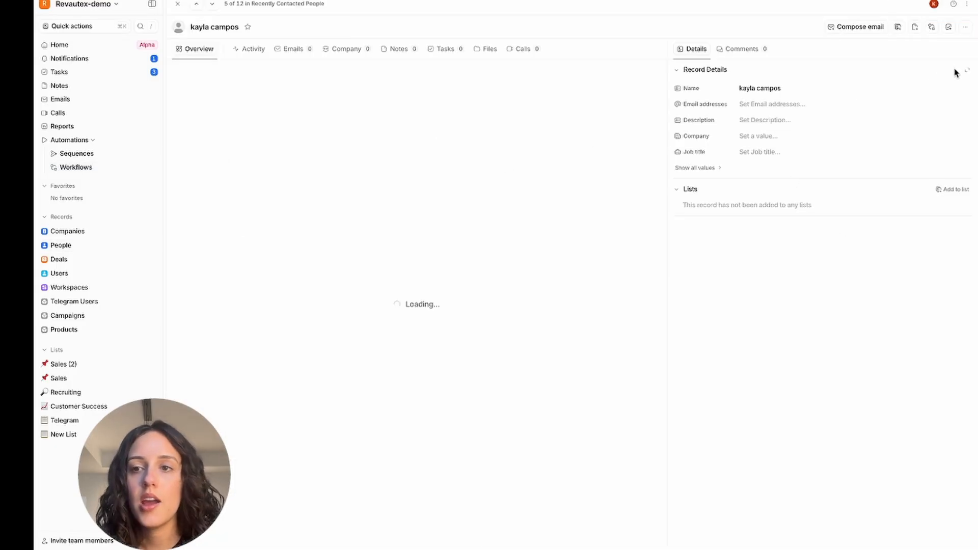
click(932, 28)
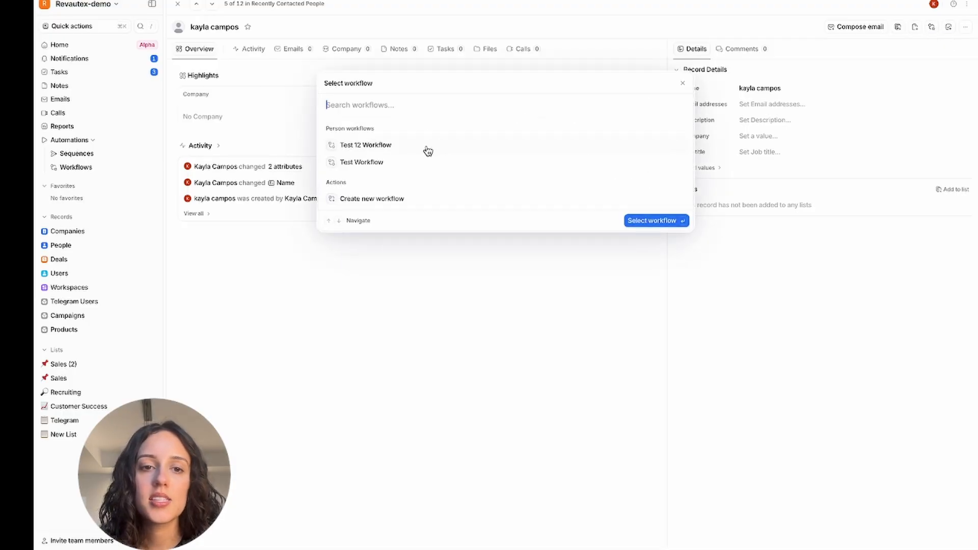
click(496, 146)
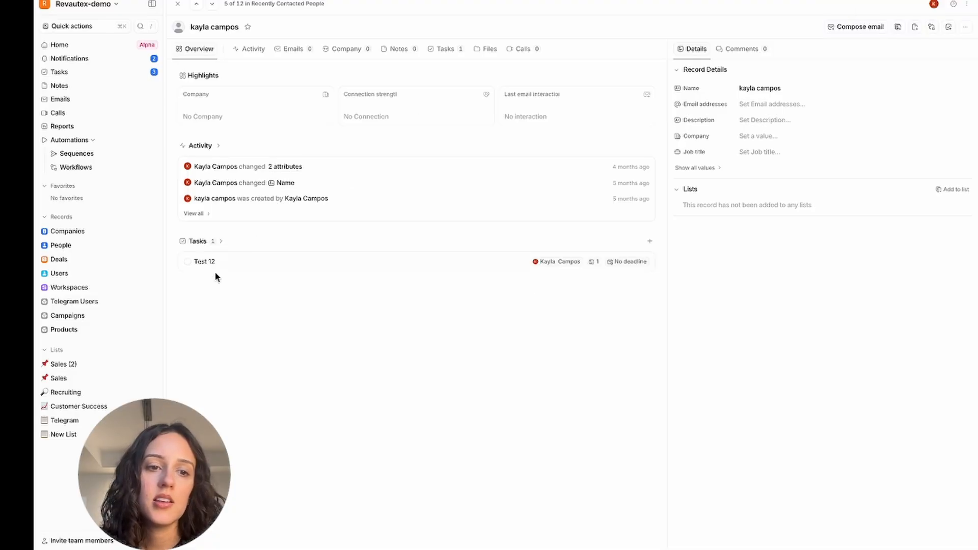
Step: Create a new workflow with the Manually run trigger and move the trigger block higher on the canvas
click(131, 170)
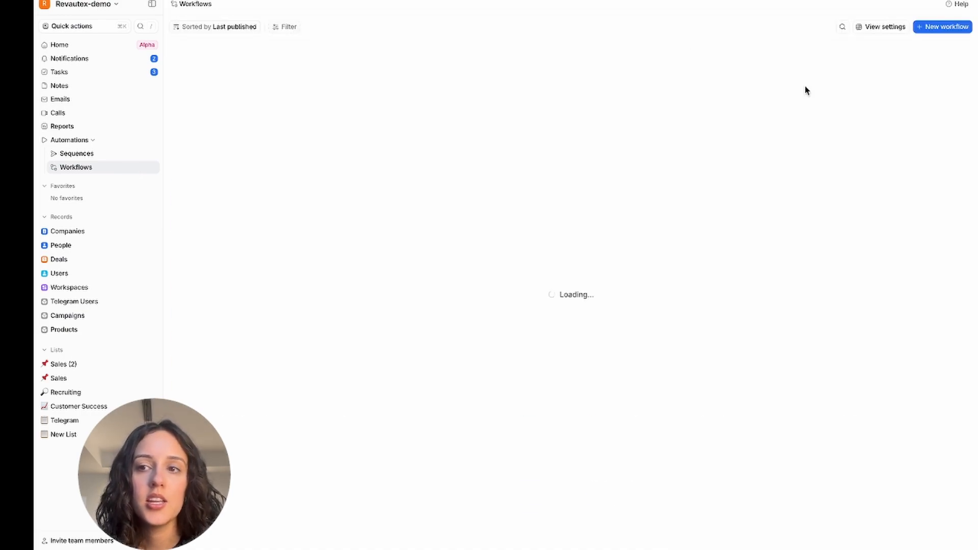
click(951, 26)
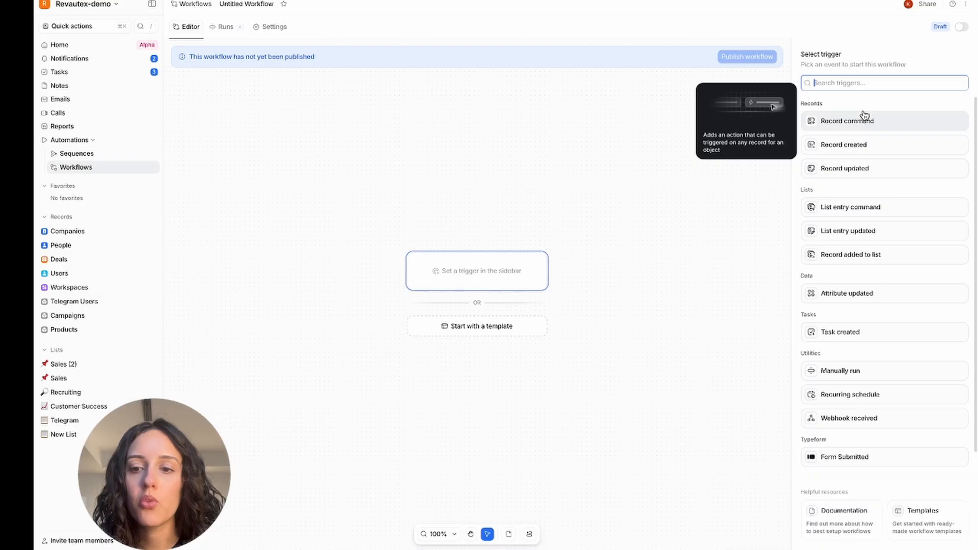
click(849, 370)
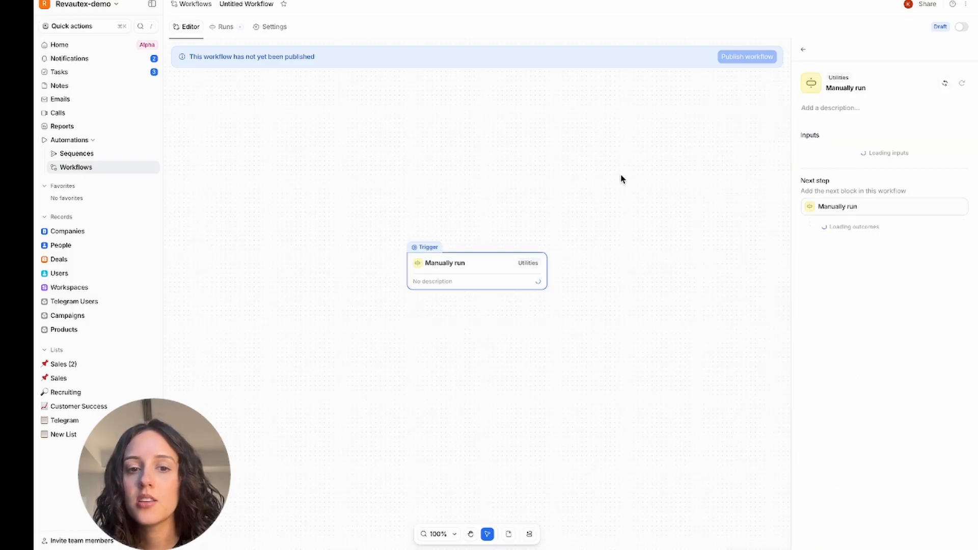
drag(519, 269, 518, 222)
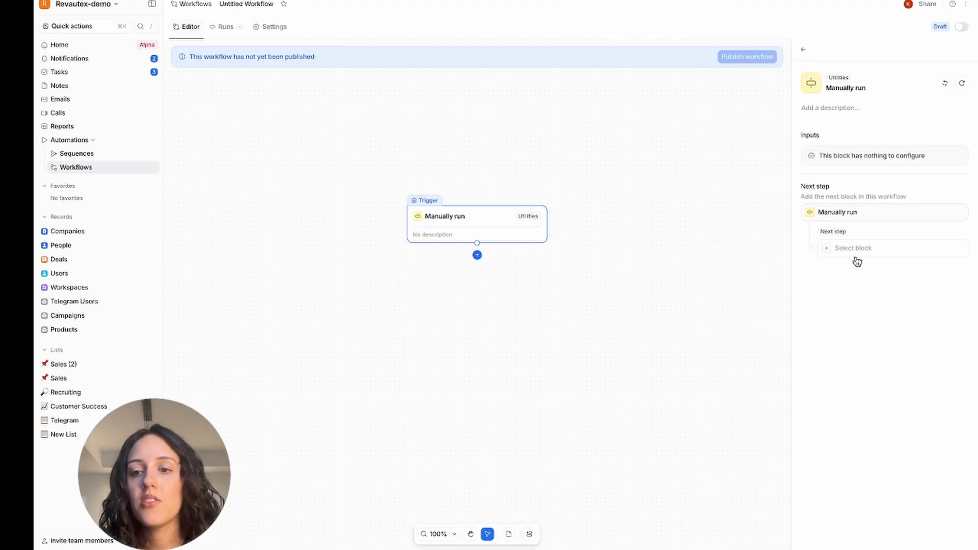
Step: Examine the blocks available as the next step after the Manually run trigger and return to the trigger
click(872, 252)
scroll(835, 356, down, 8)
scroll(827, 377, down, 5)
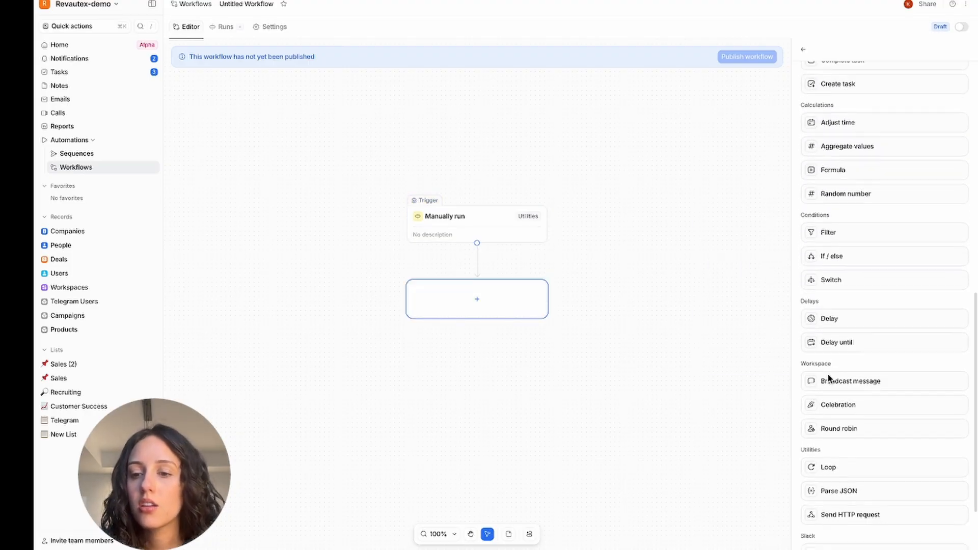
scroll(829, 377, up, 3)
scroll(842, 305, up, 2)
mouse_move(840, 247)
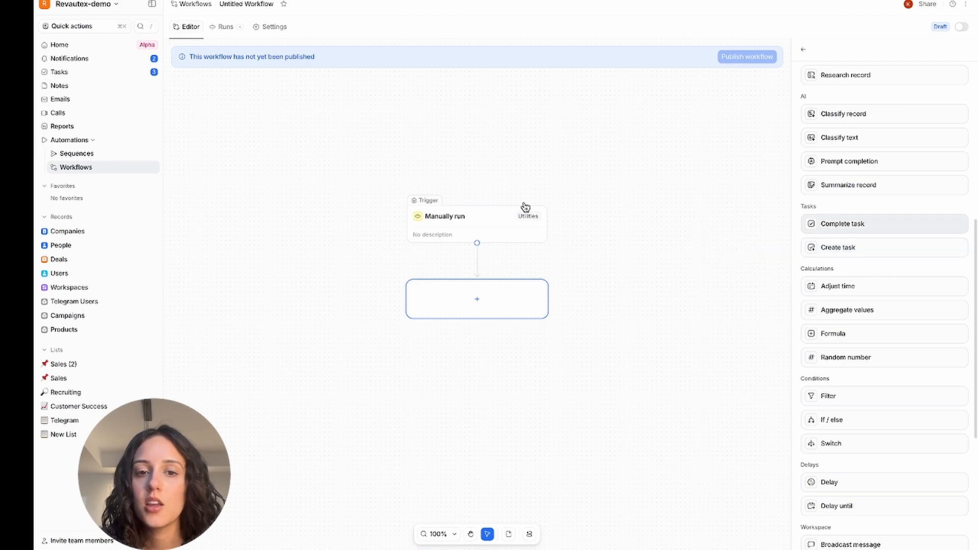
click(519, 218)
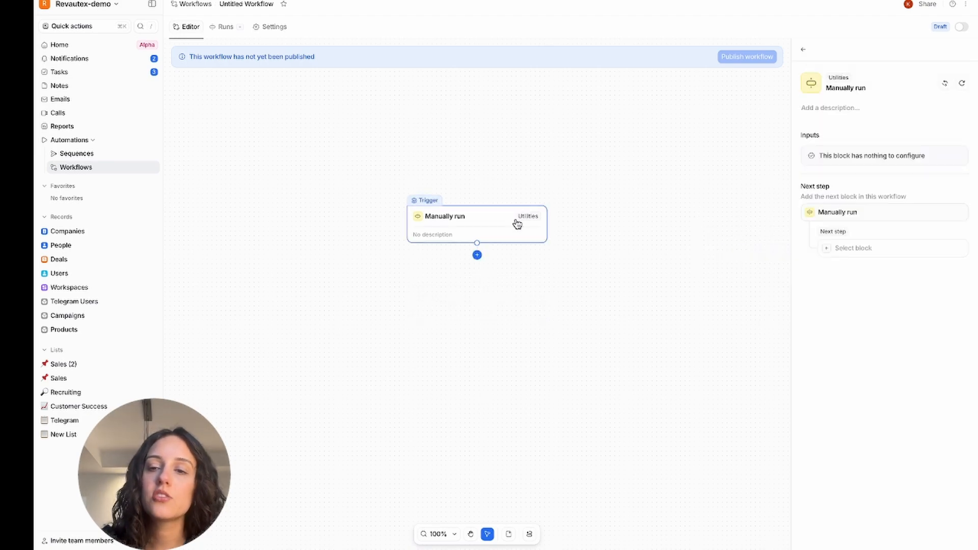
Step: Add a Find records block for the People object after the Manually run trigger and move both blocks up
click(477, 256)
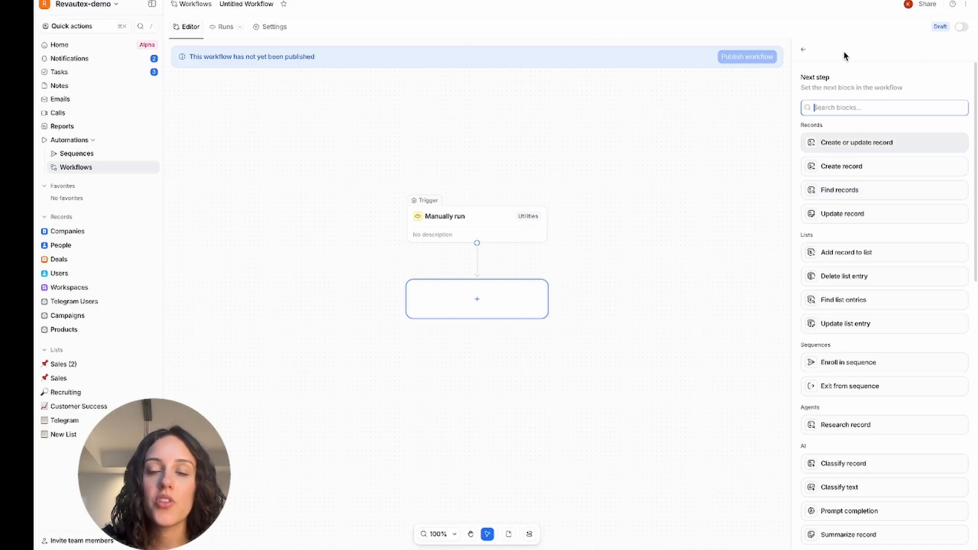
click(827, 189)
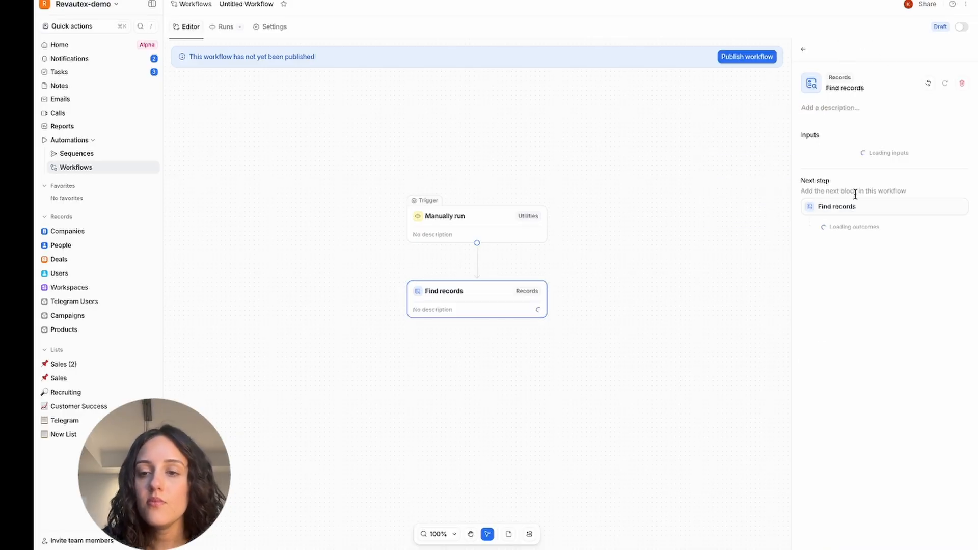
click(839, 167)
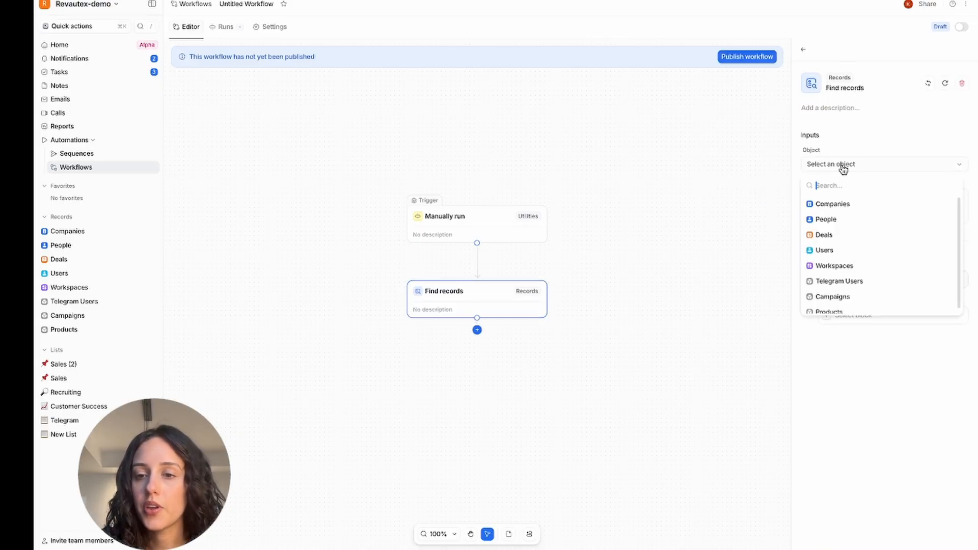
click(830, 222)
click(504, 215)
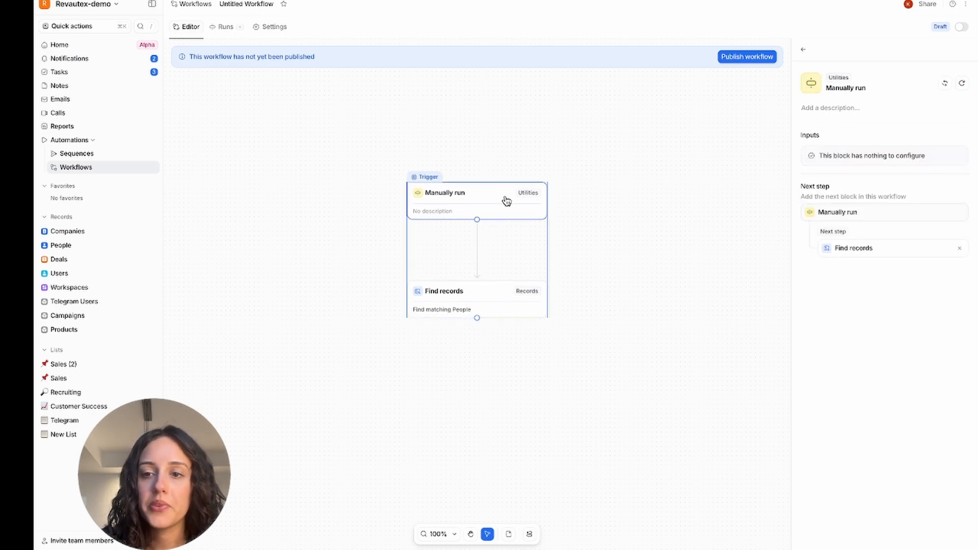
click(476, 308)
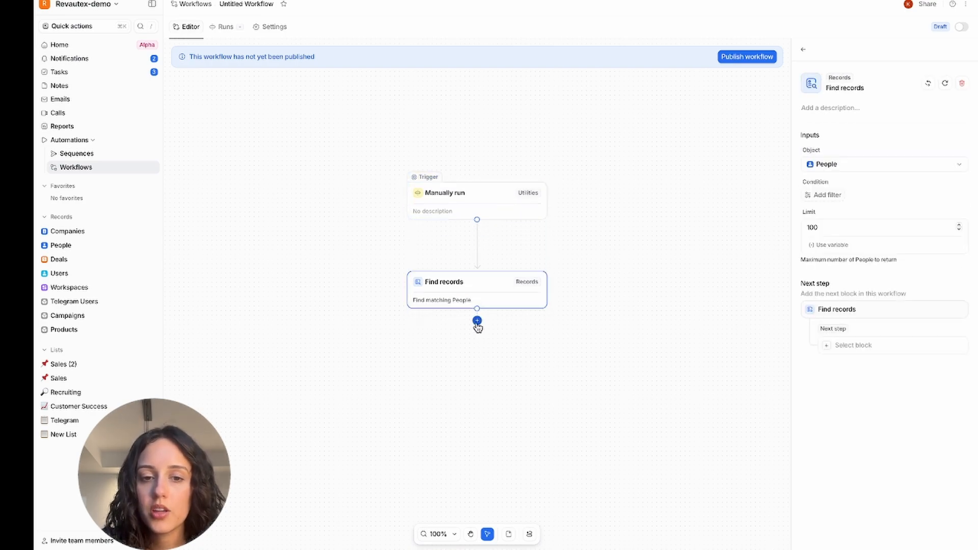
Step: Add a Create task block after the Find records block
click(477, 322)
scroll(891, 472, down, 2)
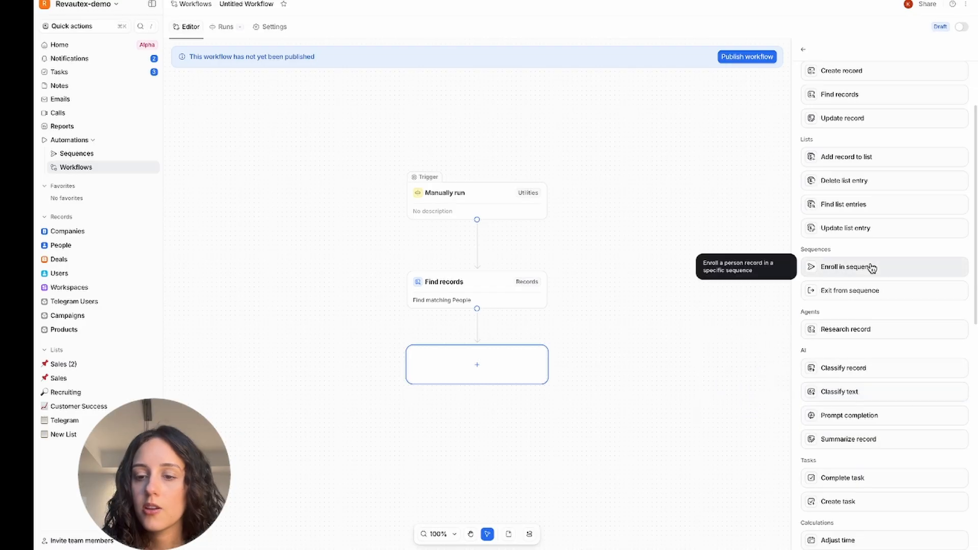
scroll(861, 306, down, 3)
click(840, 375)
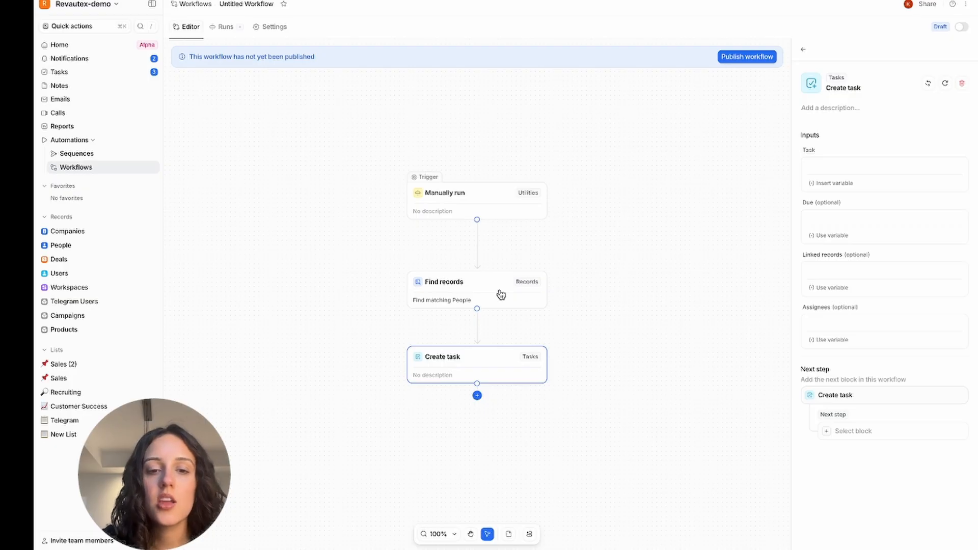
Step: Set the Create task block's Task and Linked records inputs to the Matching People variable
click(849, 180)
text({)
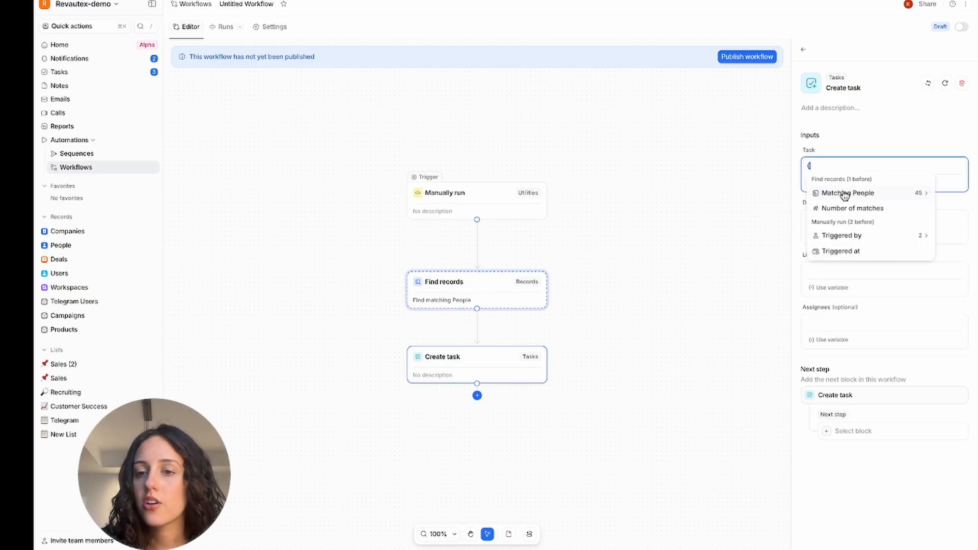
click(844, 198)
click(842, 196)
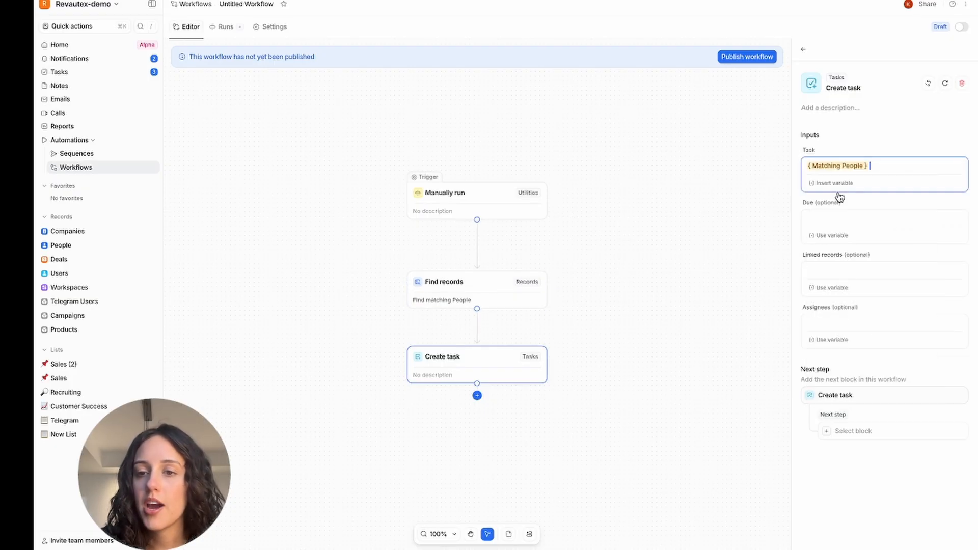
click(820, 288)
click(831, 337)
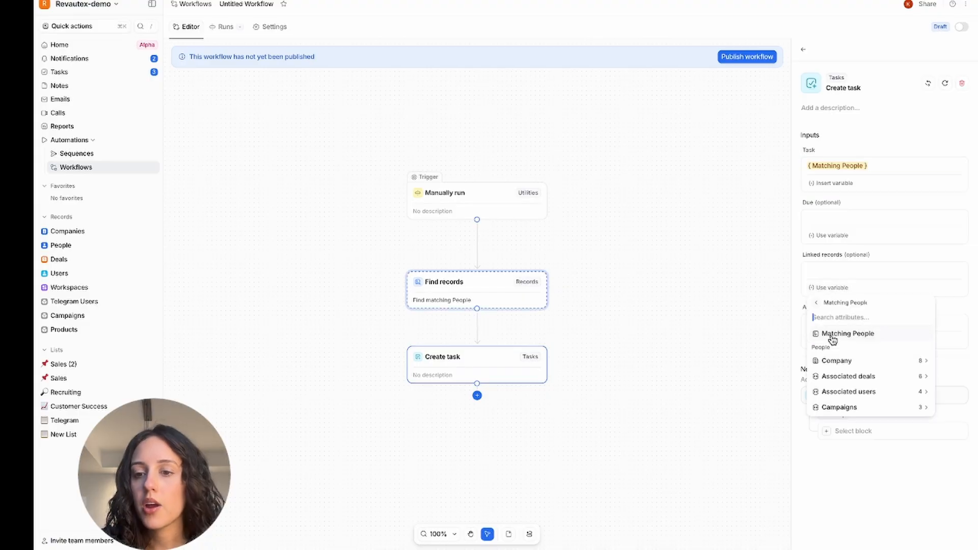
click(845, 334)
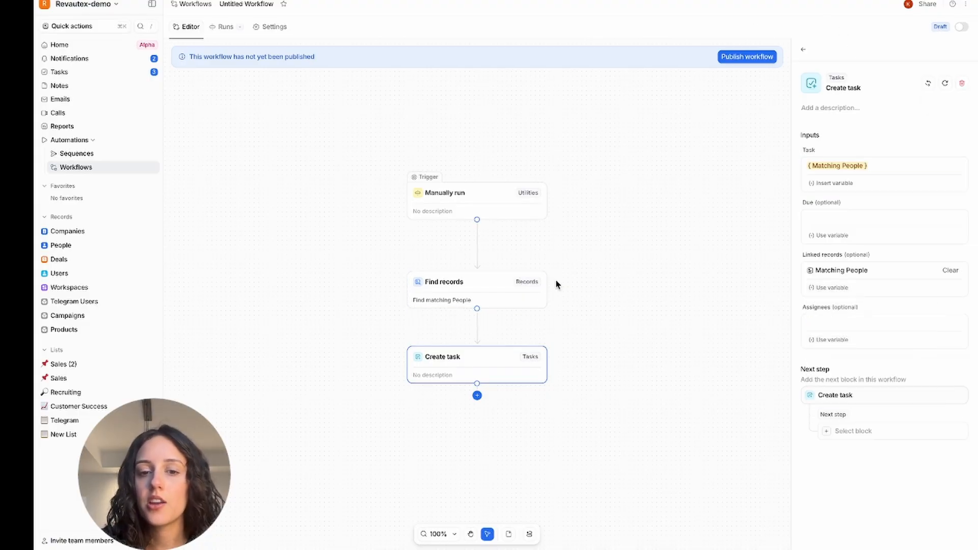
Step: Open the Find records block's settings and try to publish the workflow
click(513, 204)
click(491, 286)
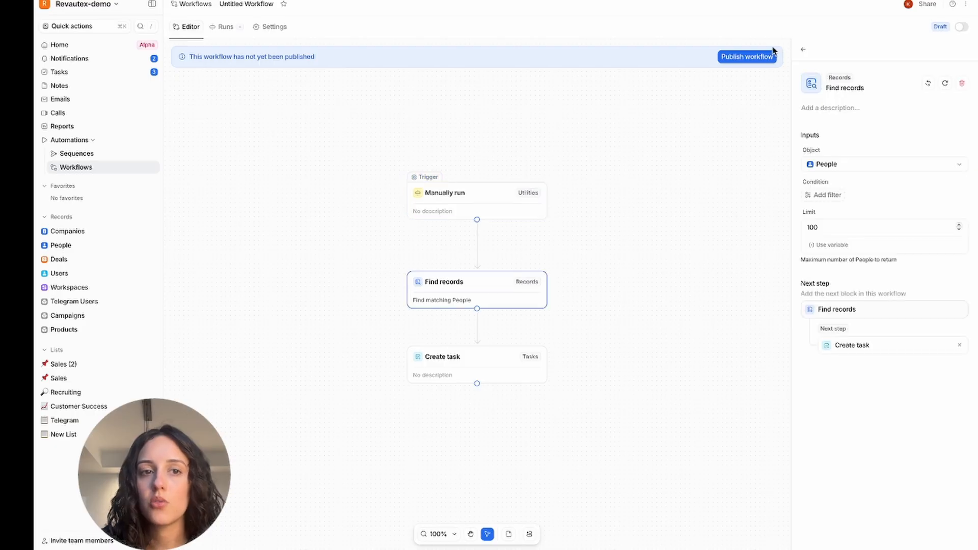
click(736, 56)
click(594, 284)
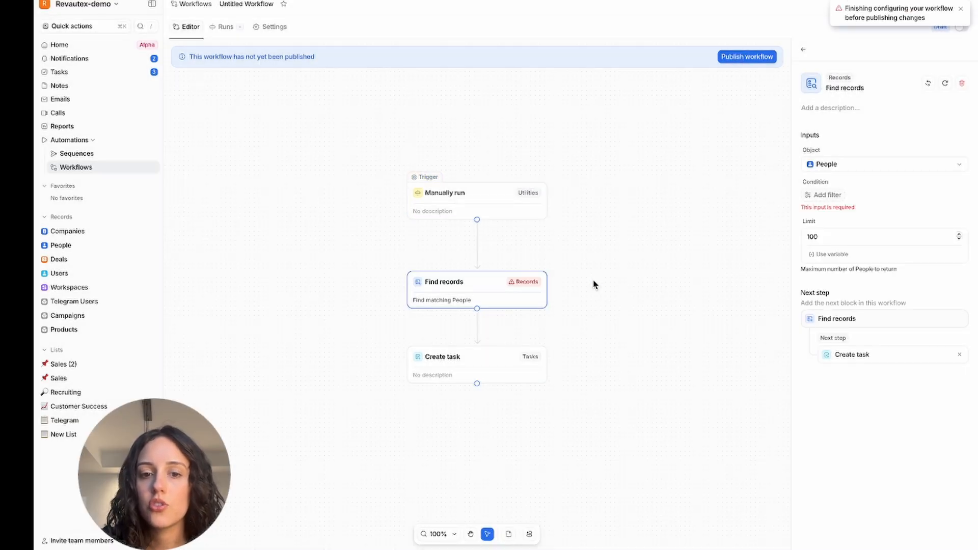
Step: Add a Find records condition where Owner contains the workspace user
click(826, 195)
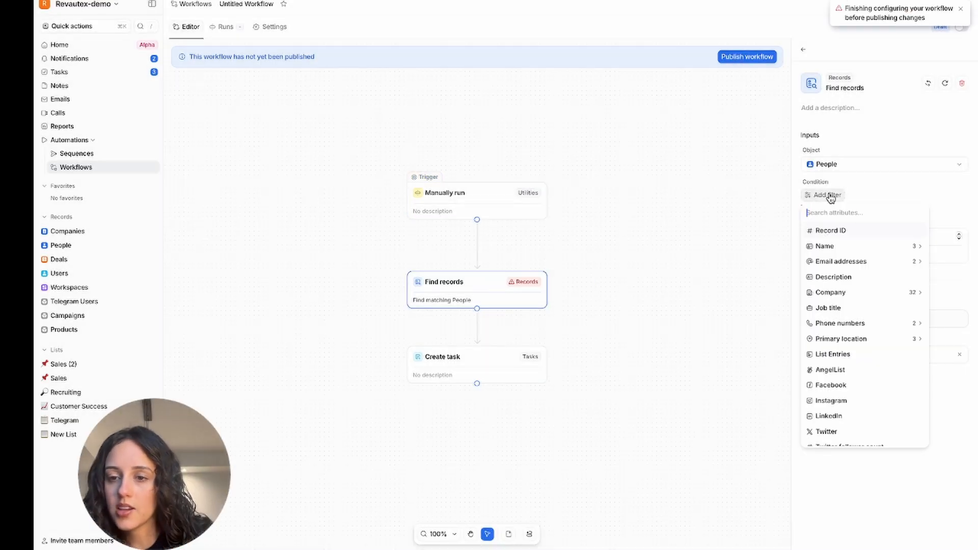
scroll(857, 319, down, 10)
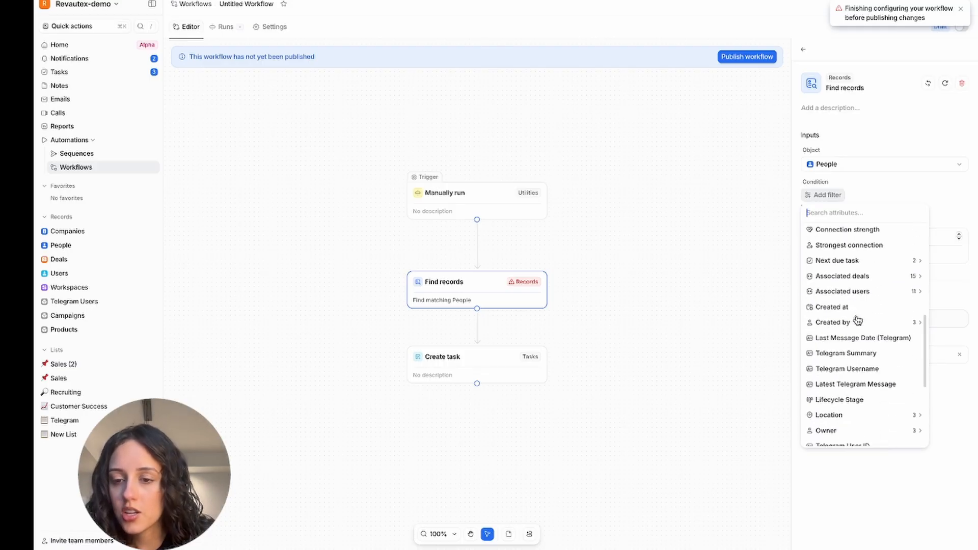
scroll(857, 320, down, 1)
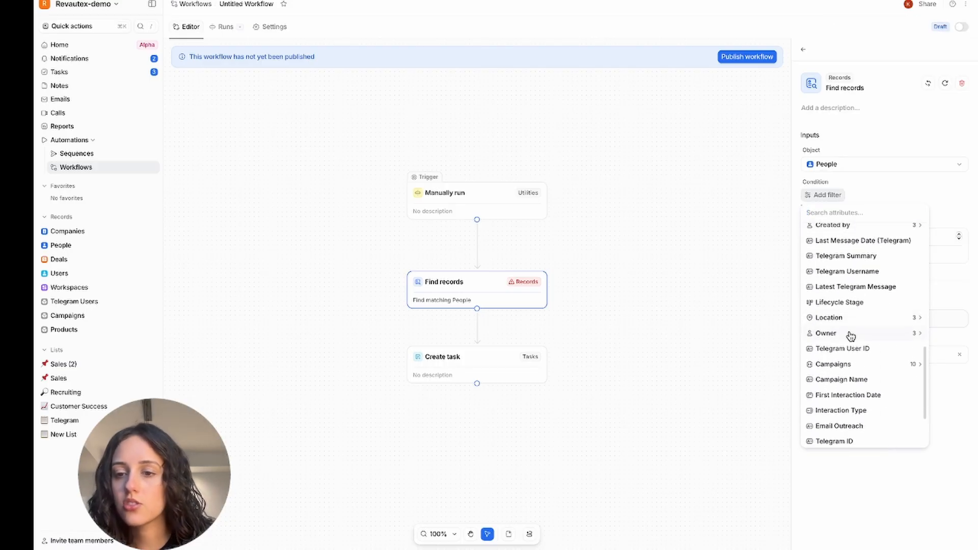
click(849, 334)
click(840, 247)
click(863, 217)
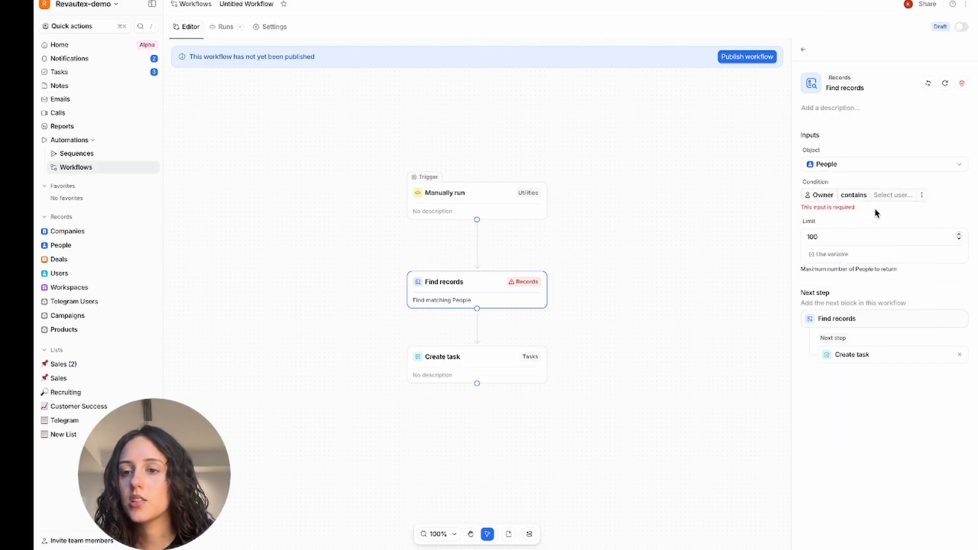
click(896, 198)
click(891, 236)
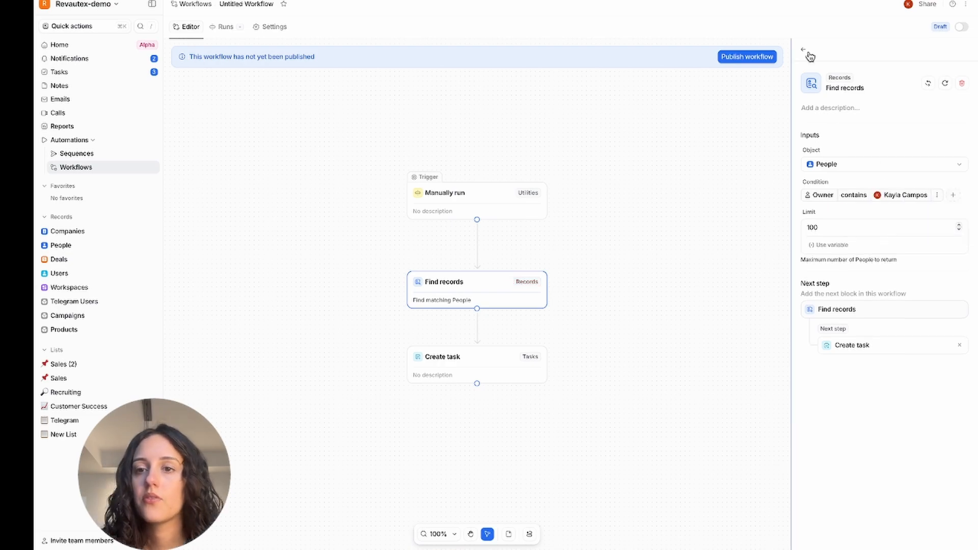
Step: Publish the workflow and reopen the Find records block's settings
click(759, 57)
click(602, 285)
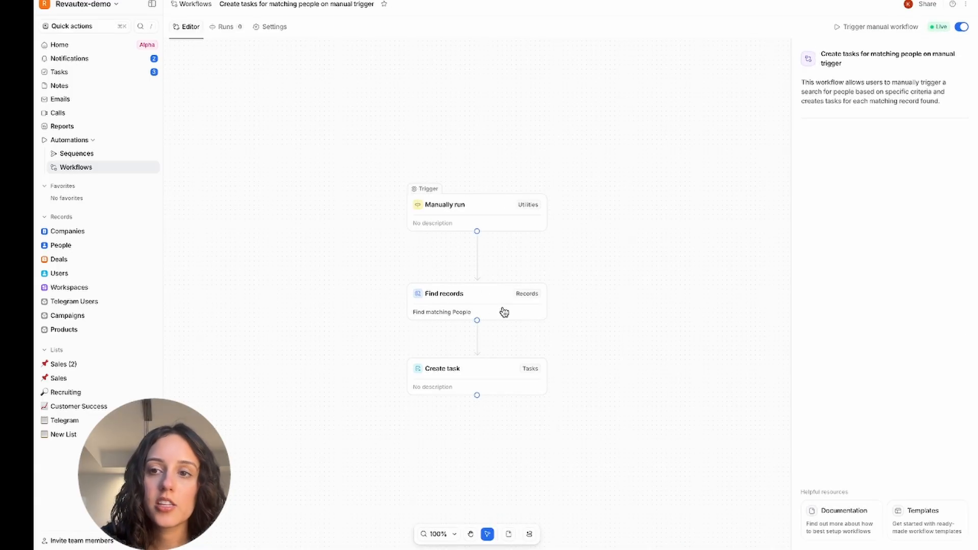
click(504, 312)
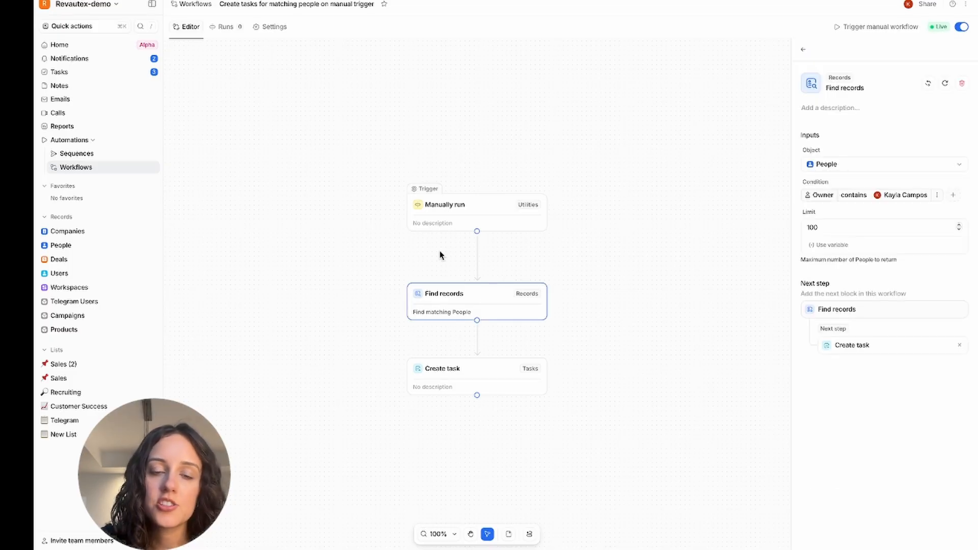
Step: Replace the Manually run trigger with a Record updated trigger on the Person's last email interaction
click(498, 217)
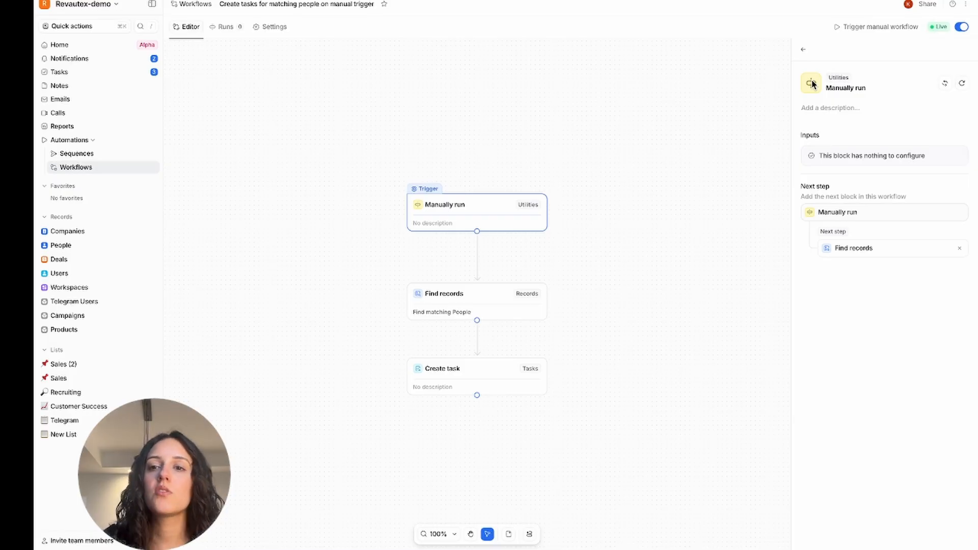
click(944, 84)
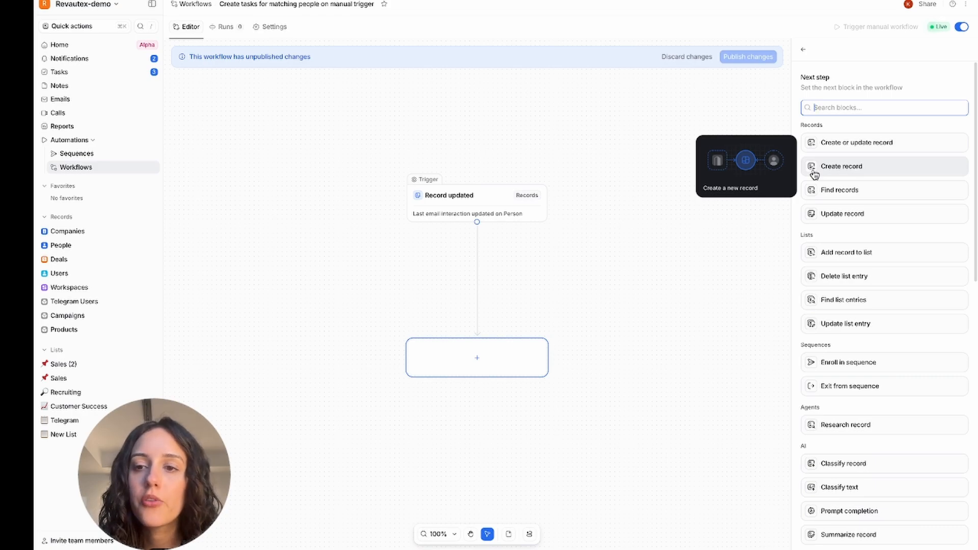
Step: Examine the blocks available as the next step after the Record updated trigger
scroll(814, 175, down, 12)
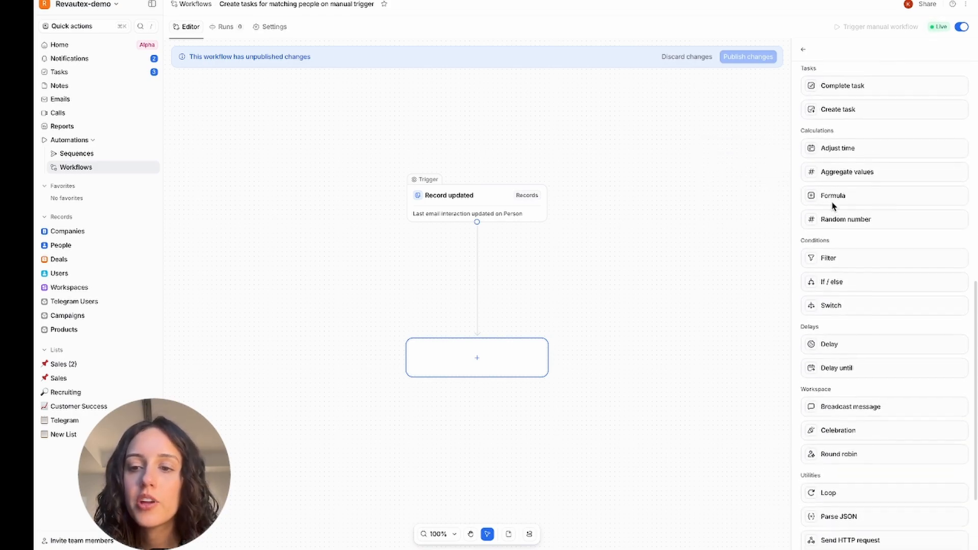
scroll(833, 207, down, 2)
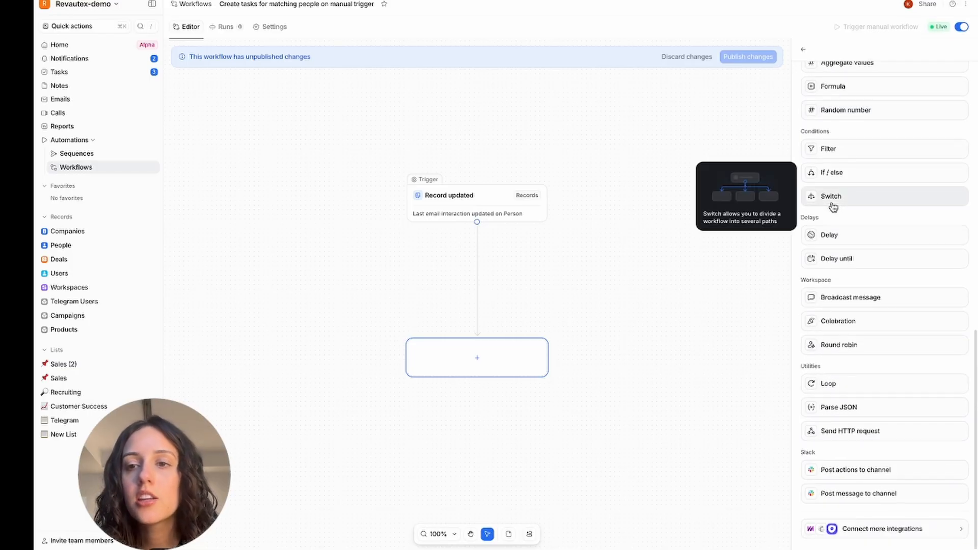
scroll(833, 206, up, 8)
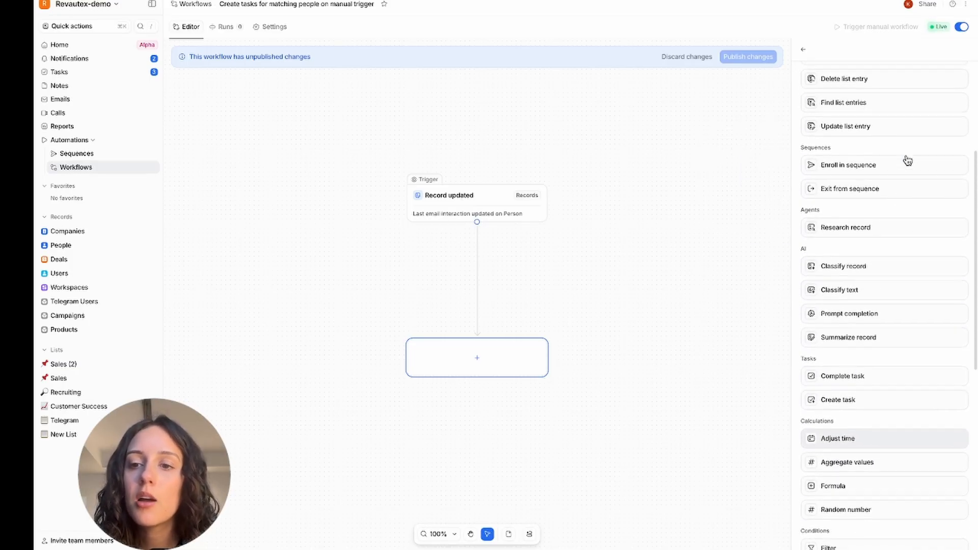
scroll(907, 161, up, 1)
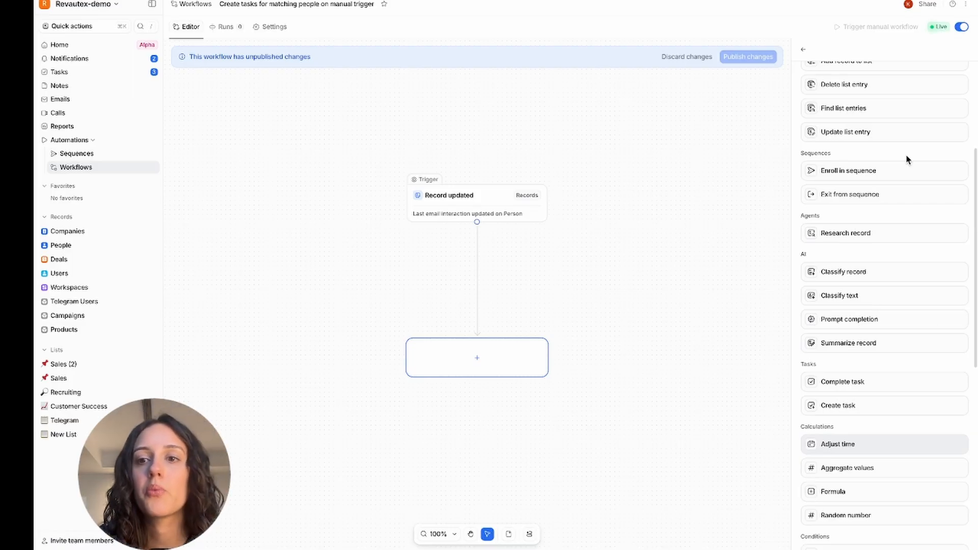
scroll(906, 160, up, 5)
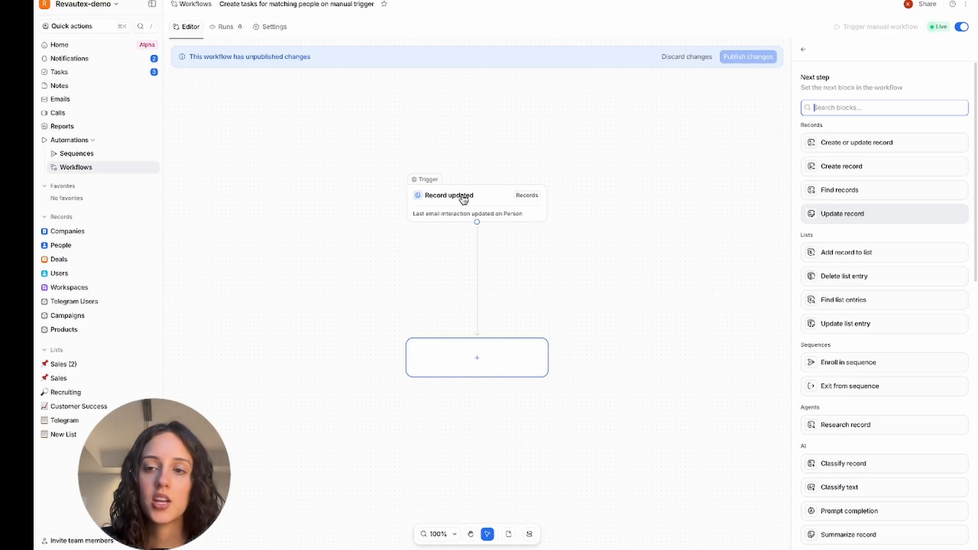
Step: Add an Update record block for the People object and use the Updated record variable as its record
click(825, 216)
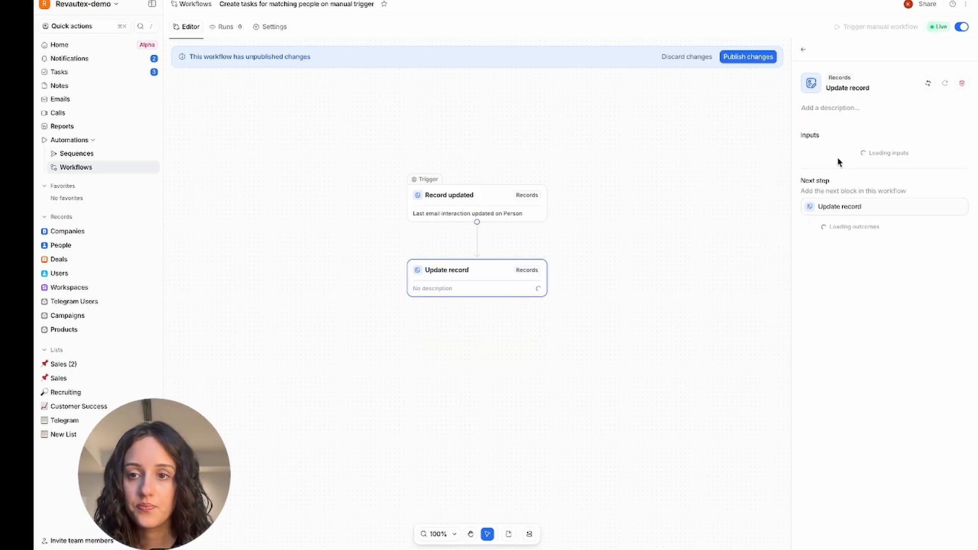
click(844, 165)
click(825, 219)
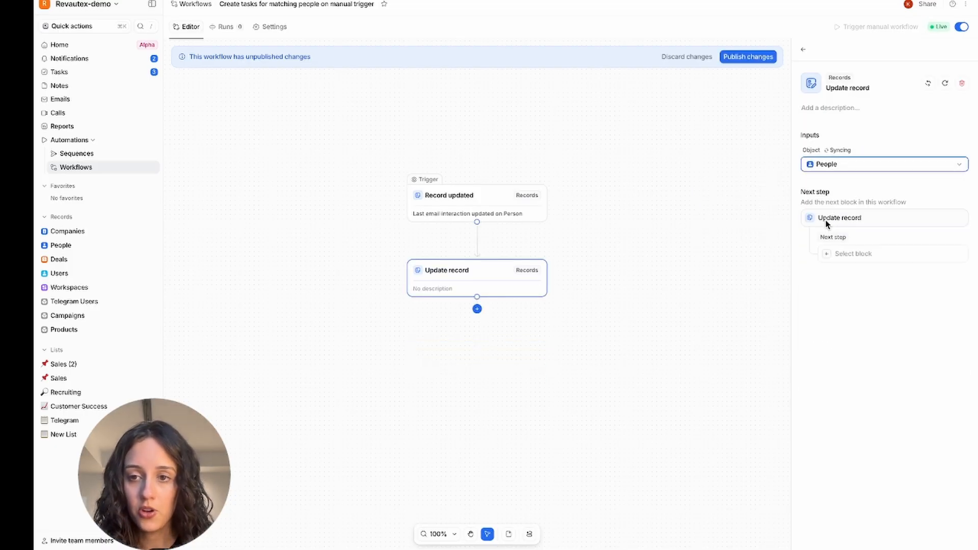
click(832, 215)
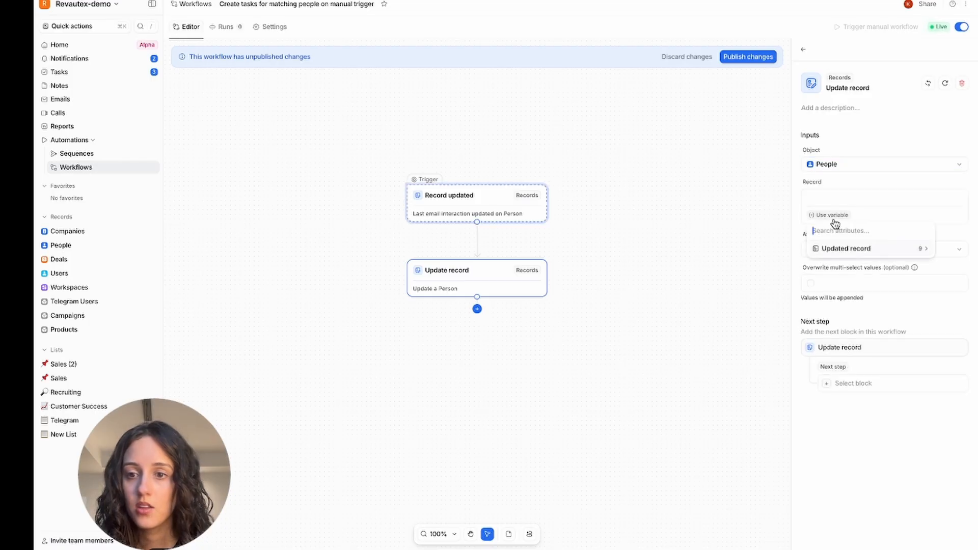
click(839, 248)
click(835, 261)
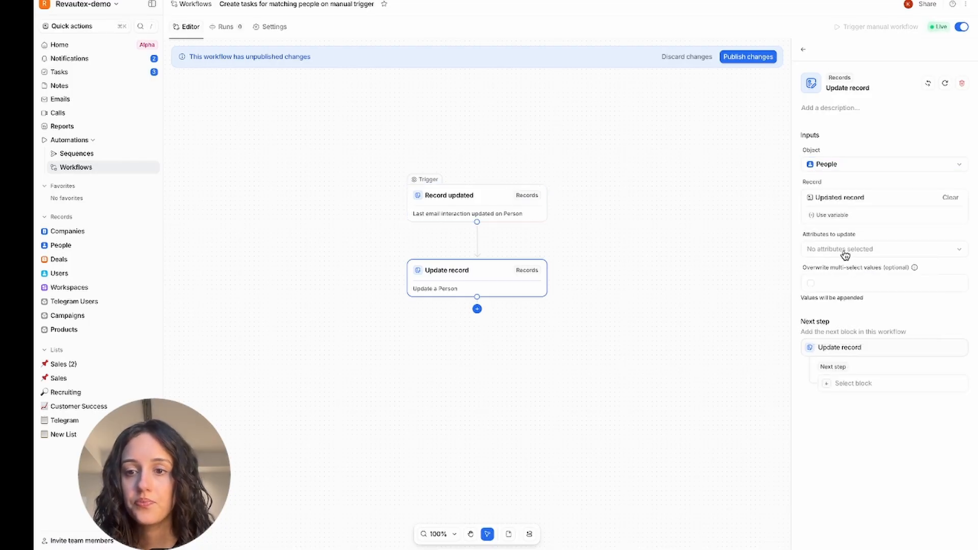
Step: Choose Email Outreach as the attribute to update in the Update record block
click(843, 249)
scroll(844, 319, down, 10)
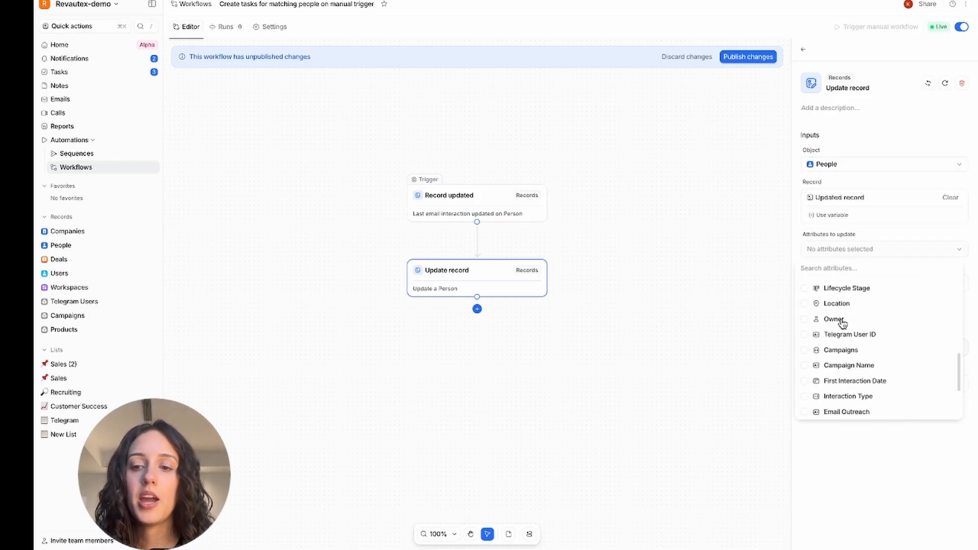
scroll(842, 323, up, 3)
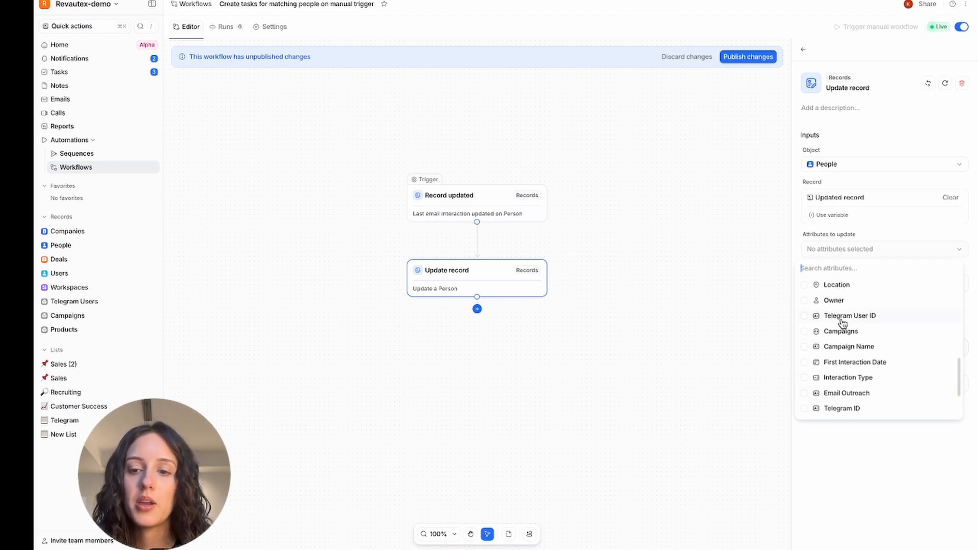
scroll(843, 324, down, 1)
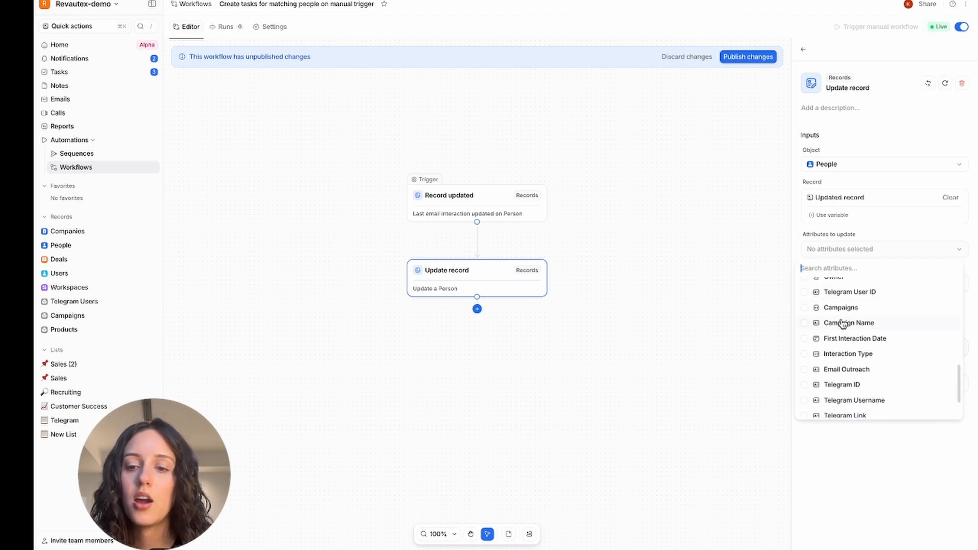
click(834, 370)
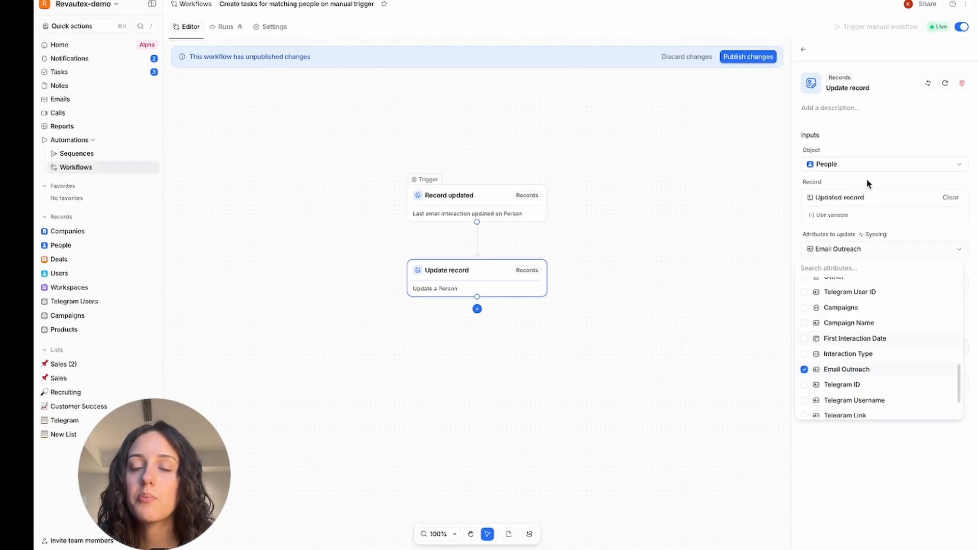
click(867, 140)
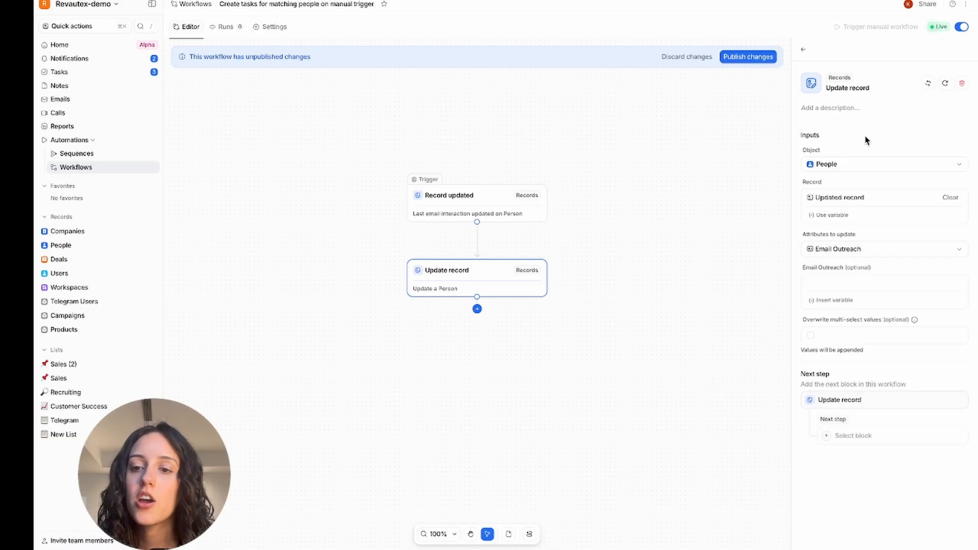
Step: Try to insert the trigger's New value variable as the Email Outreach value
click(839, 301)
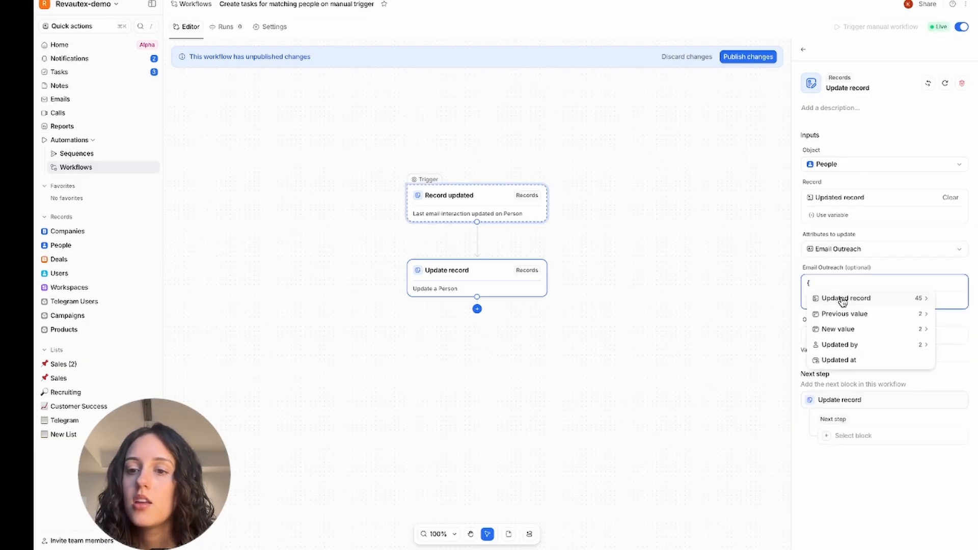
click(838, 329)
click(821, 286)
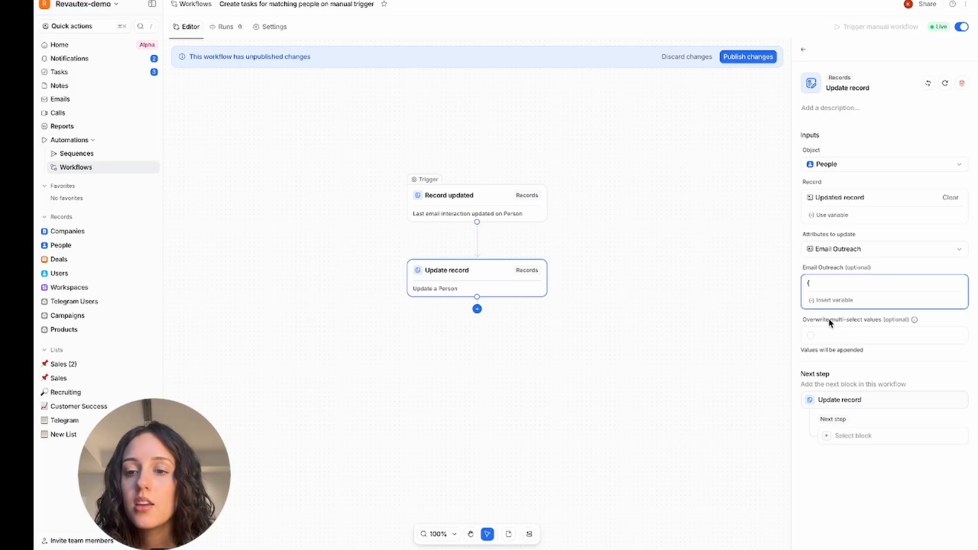
click(830, 302)
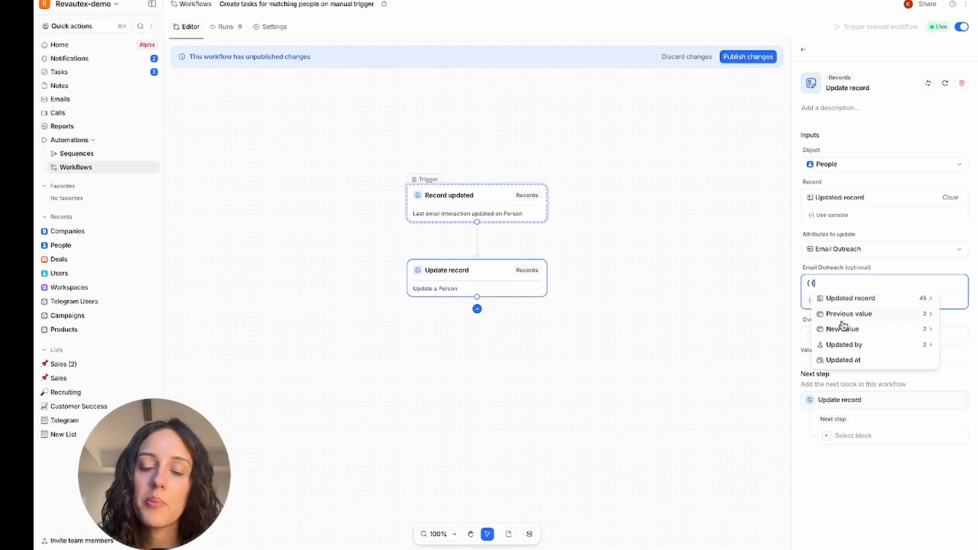
Step: Examine the list, sequence, agent, AI, task and calculation blocks that could replace the Update record block
click(928, 87)
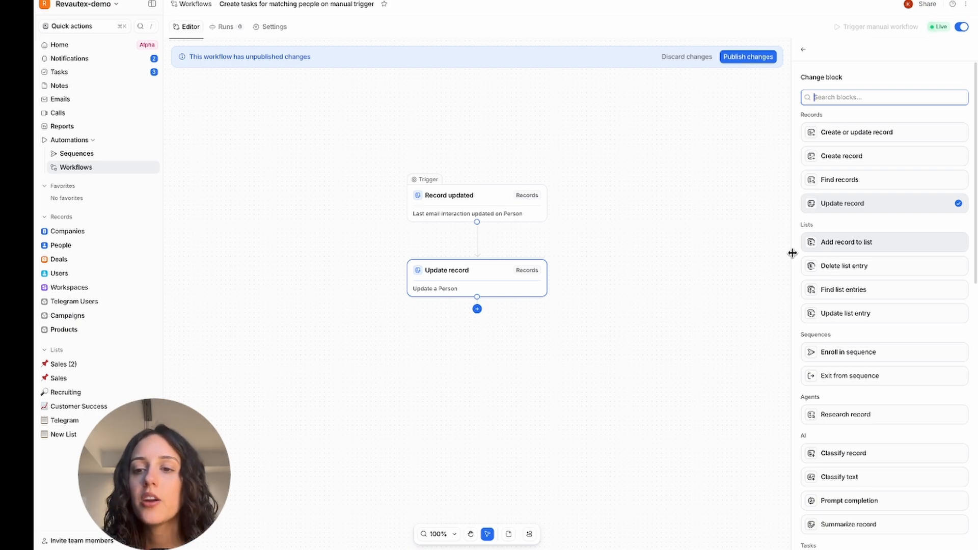
mouse_move(874, 246)
mouse_move(830, 267)
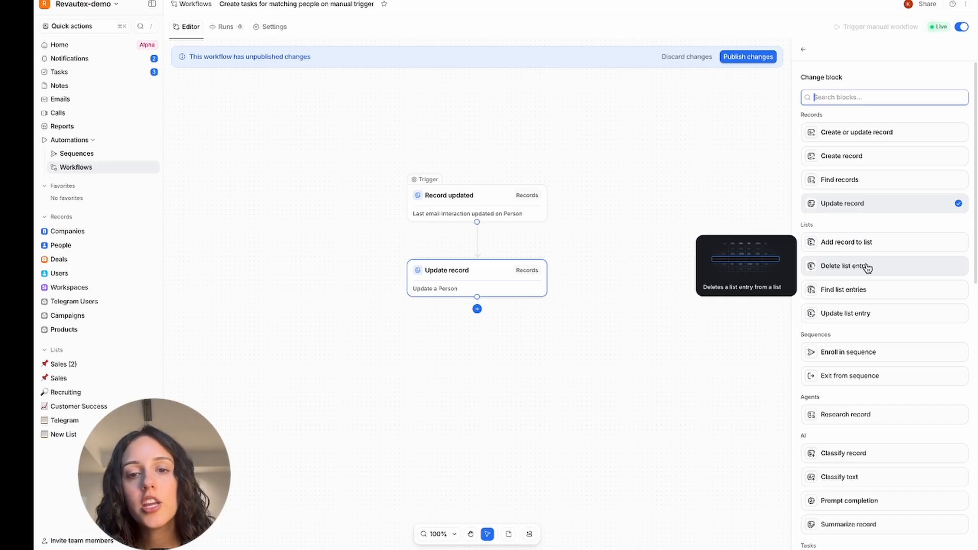
mouse_move(857, 288)
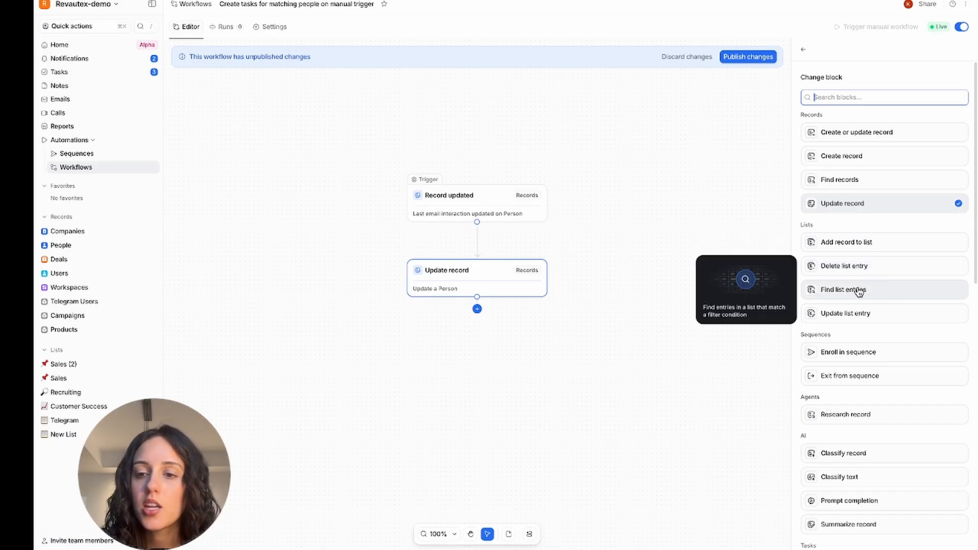
mouse_move(808, 304)
mouse_move(906, 290)
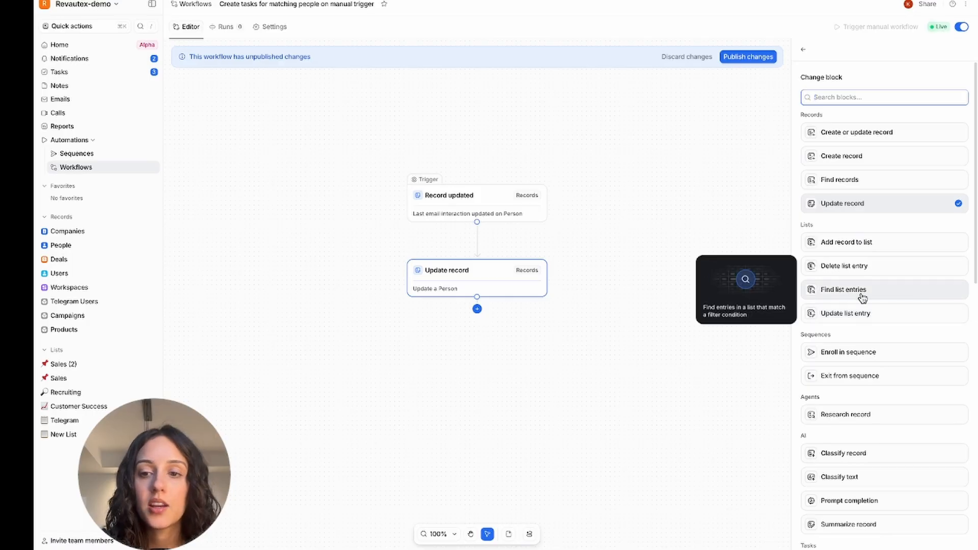
mouse_move(915, 272)
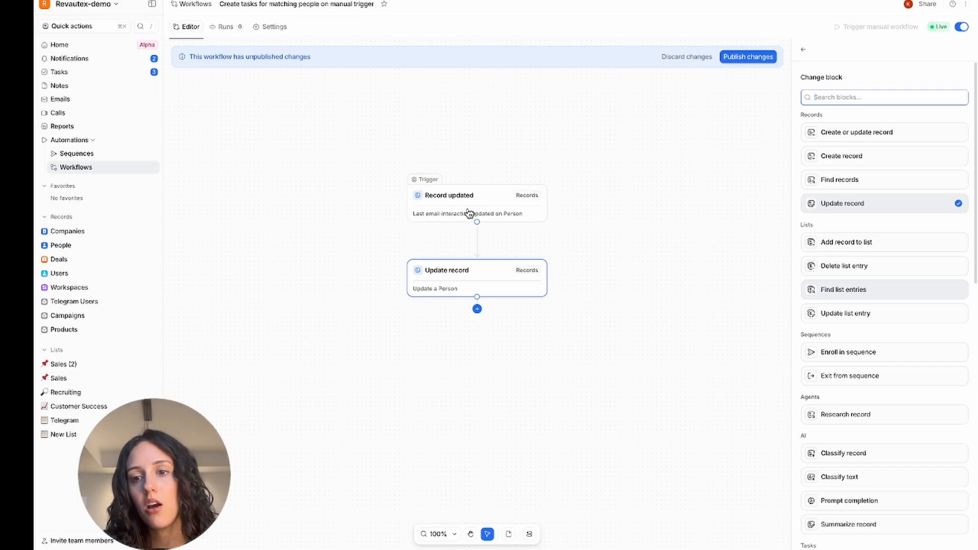
scroll(832, 313, down, 2)
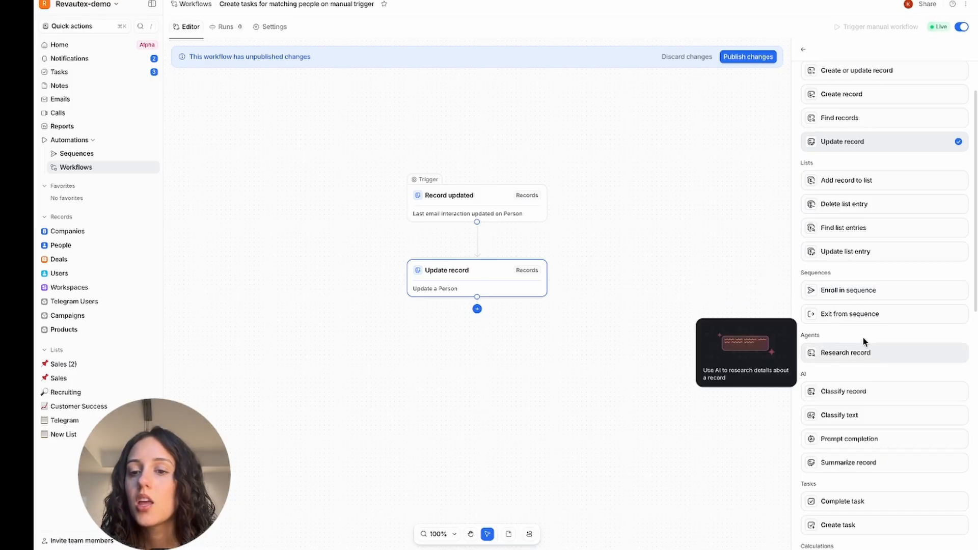
scroll(871, 346, down, 1)
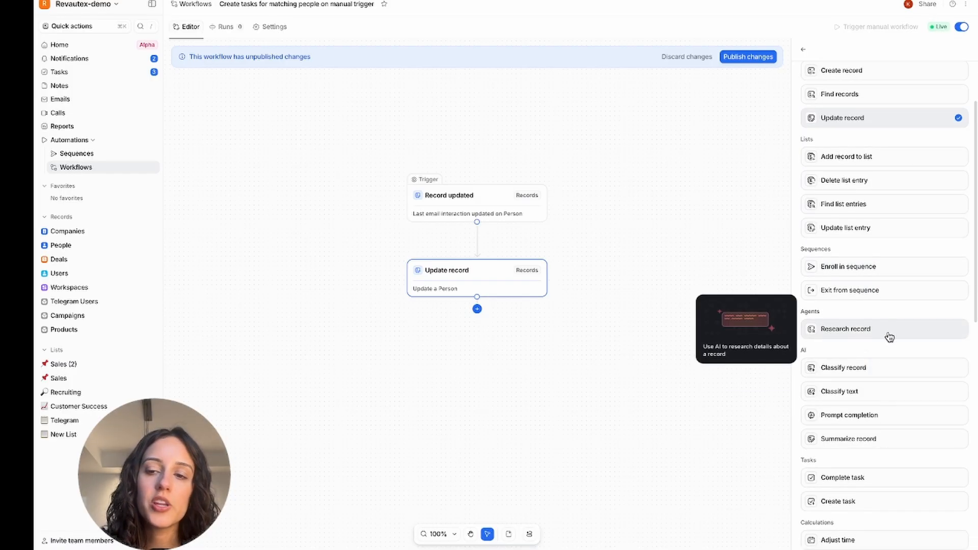
scroll(848, 324, down, 4)
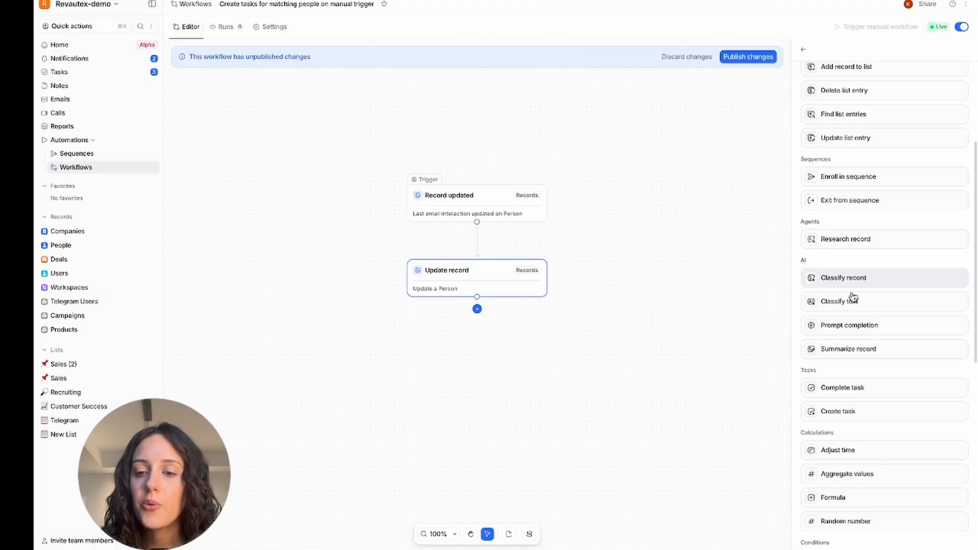
scroll(856, 310, down, 1)
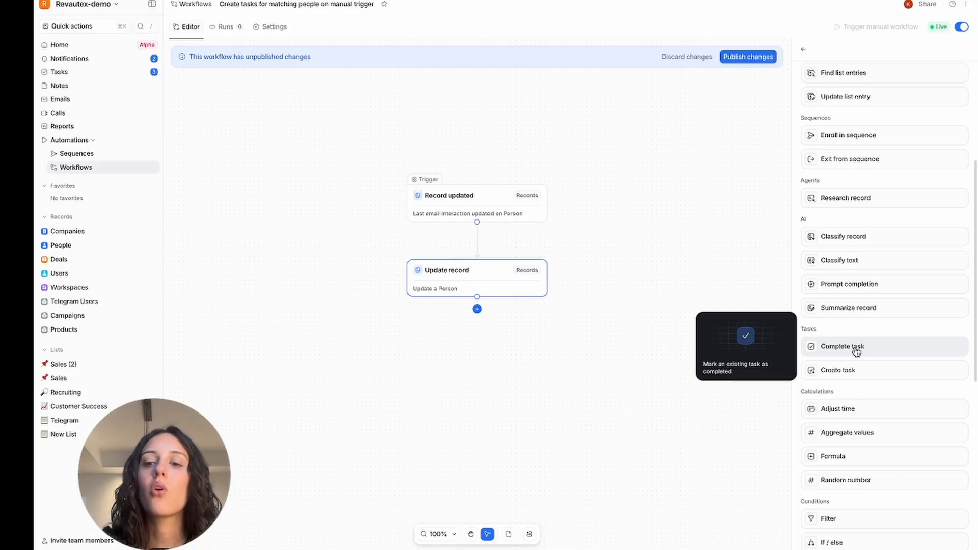
scroll(860, 370, down, 4)
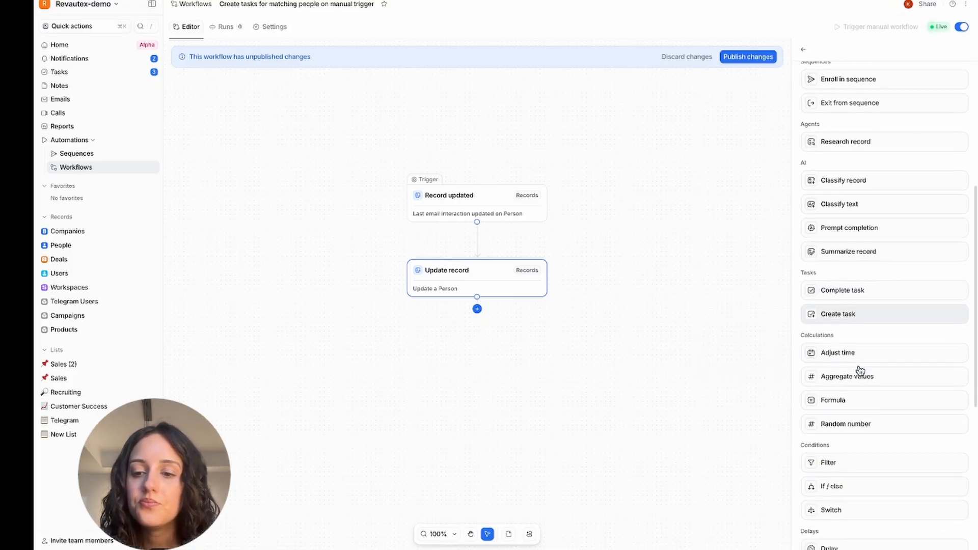
scroll(860, 370, down, 1)
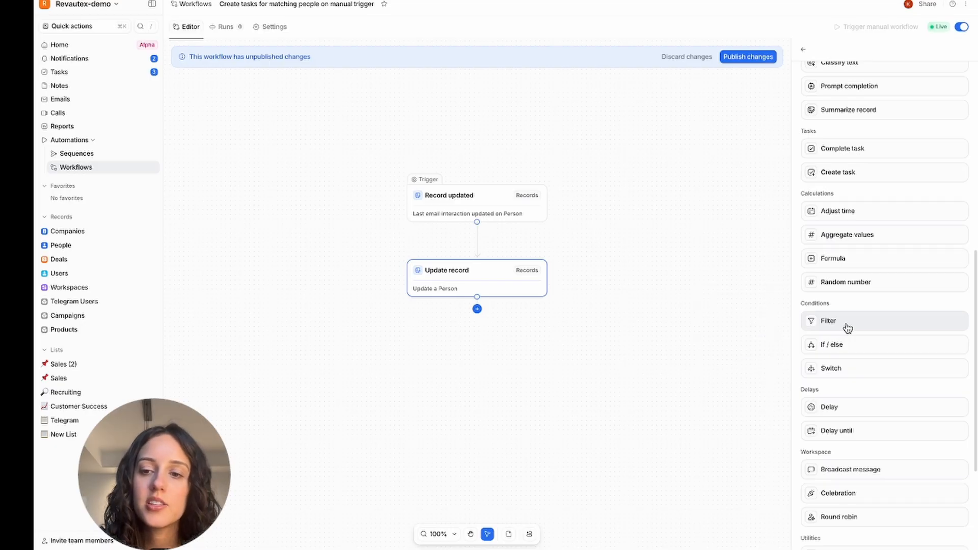
Step: Replace the Update record block with a Filter block whose condition is New value > With is the listed workspace member
click(847, 327)
click(825, 165)
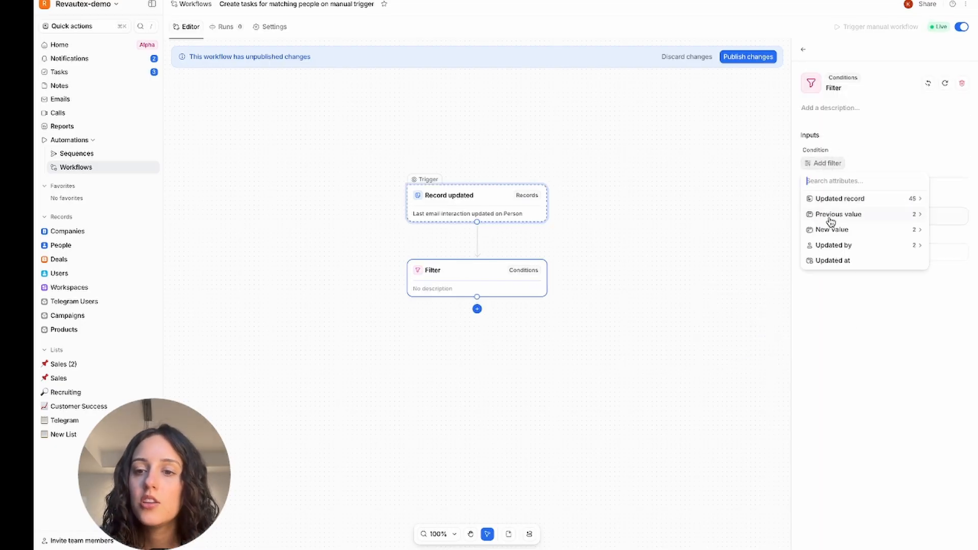
click(829, 227)
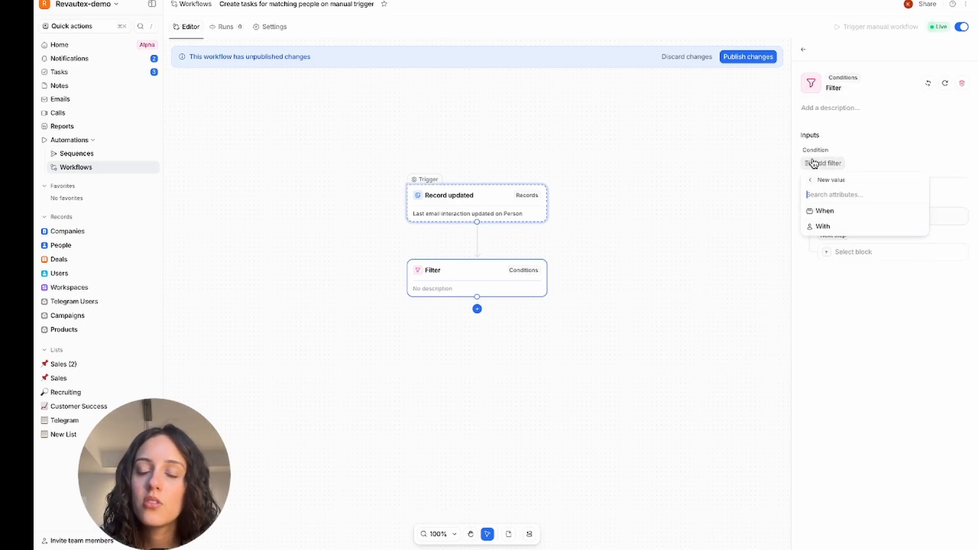
click(834, 162)
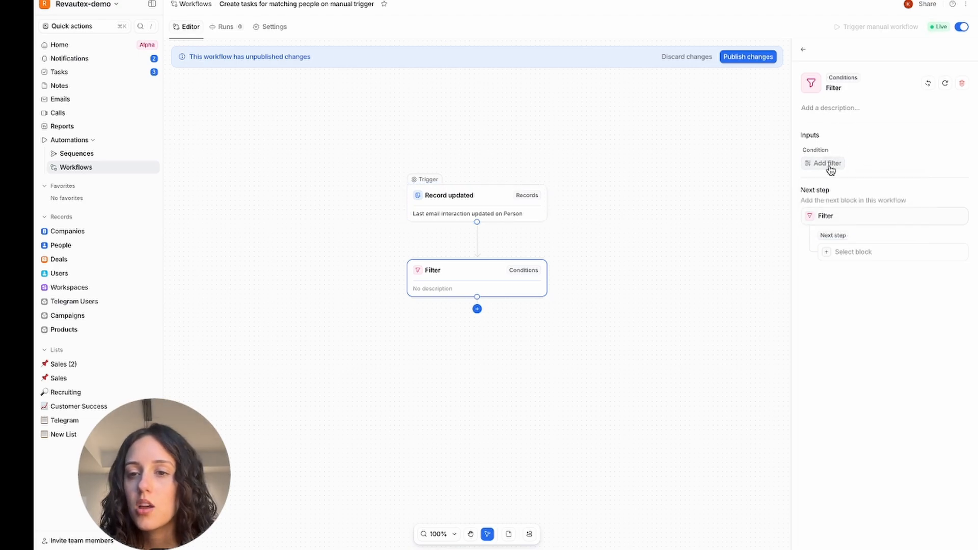
click(830, 163)
click(836, 232)
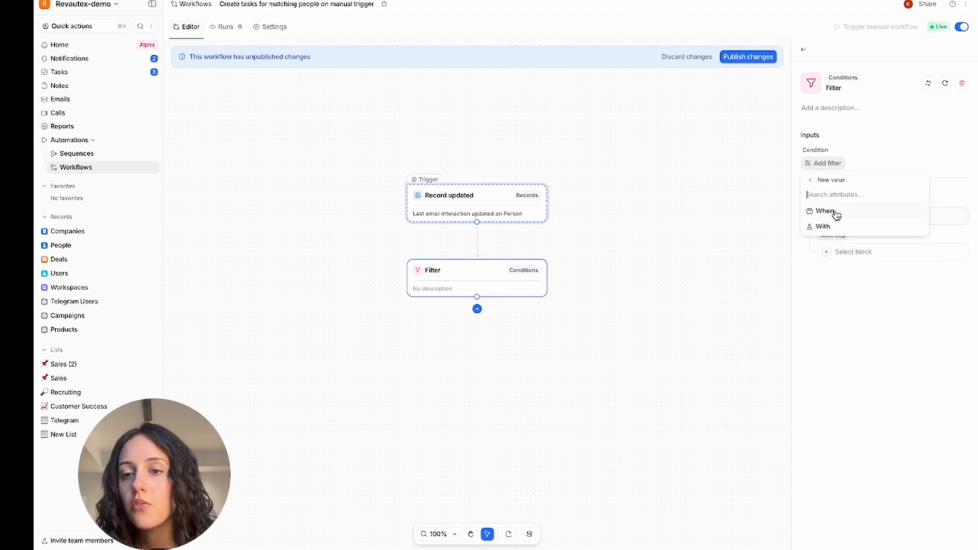
click(822, 226)
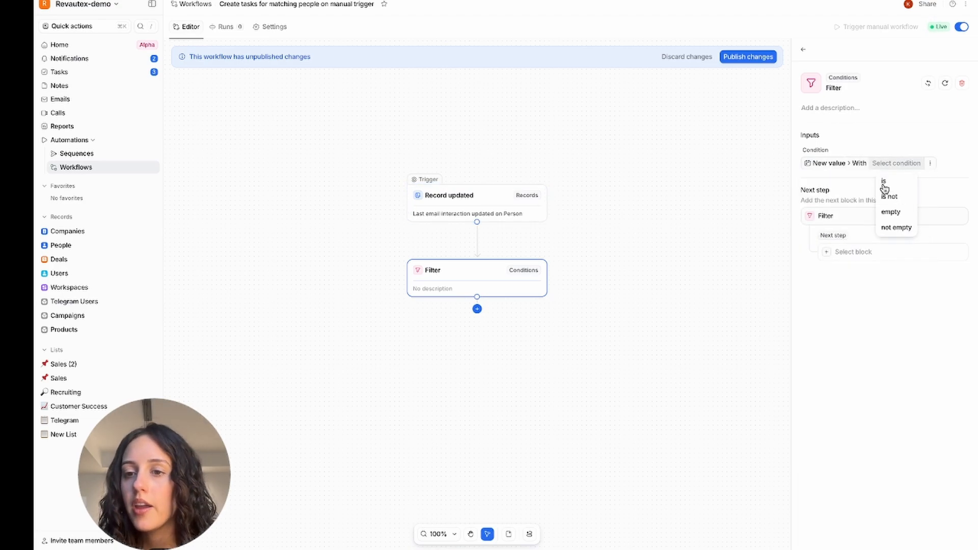
click(887, 189)
click(906, 164)
click(877, 200)
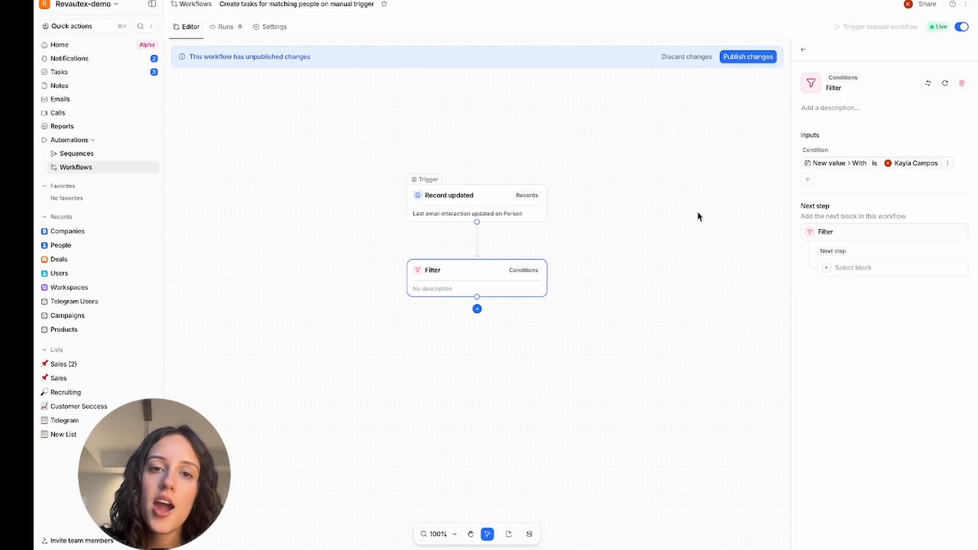
Step: Change the workflow's trigger from Record updated to Record created and set its object to People
click(465, 212)
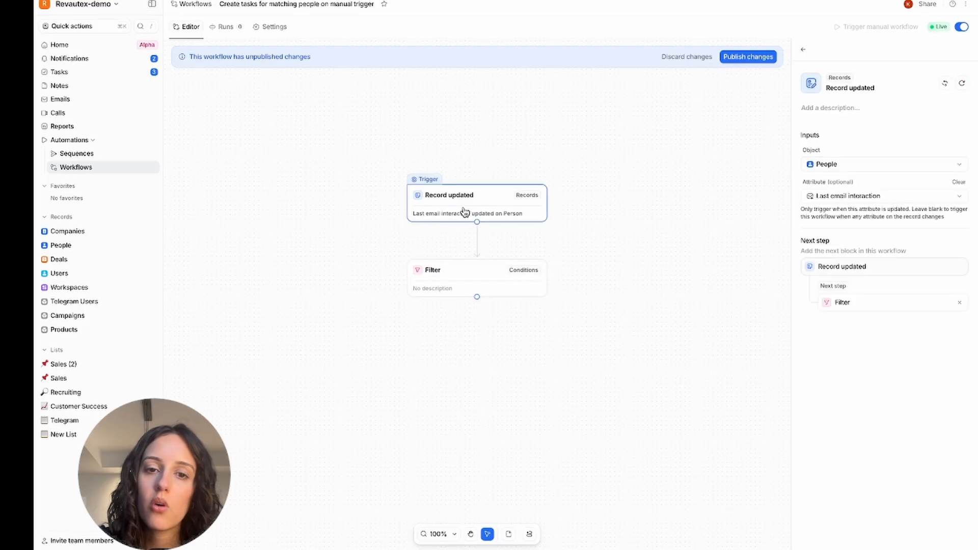
click(946, 85)
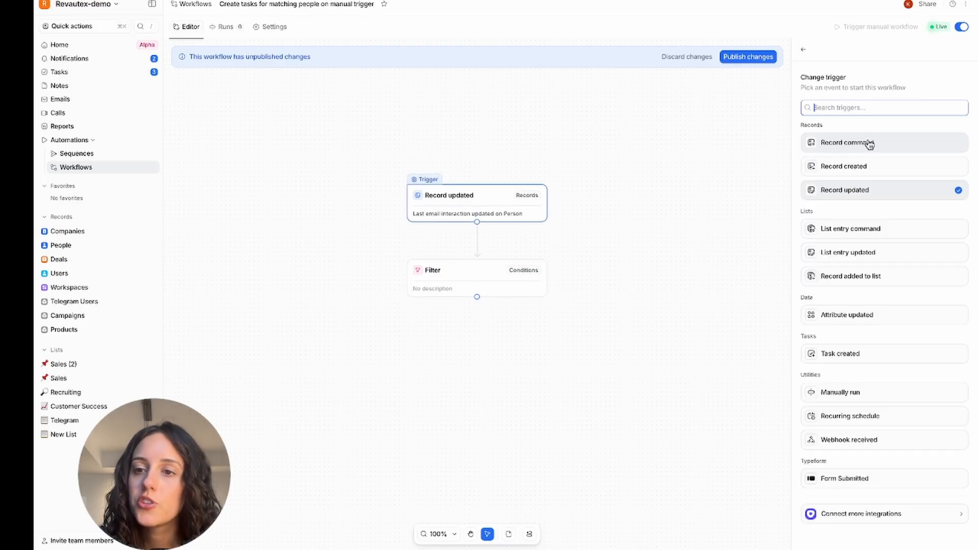
click(859, 170)
click(845, 164)
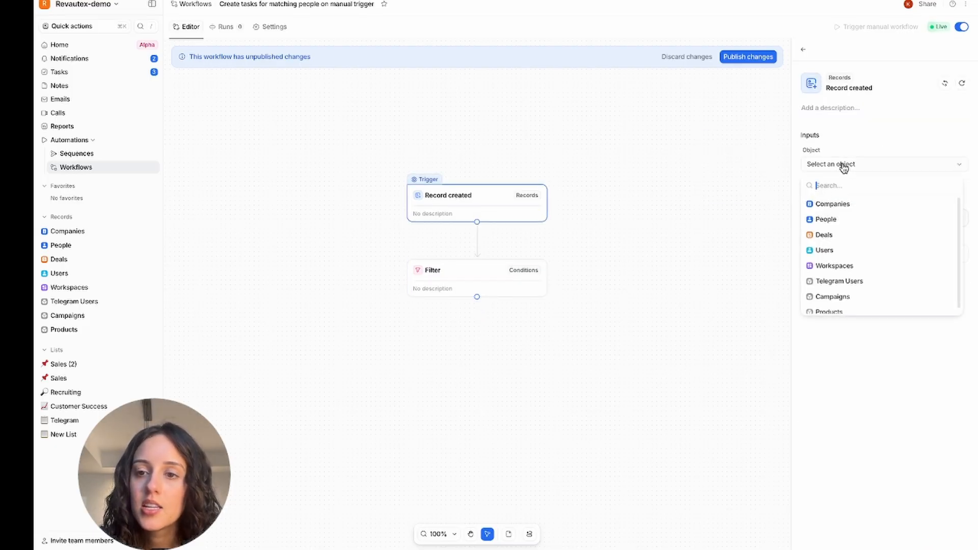
click(833, 220)
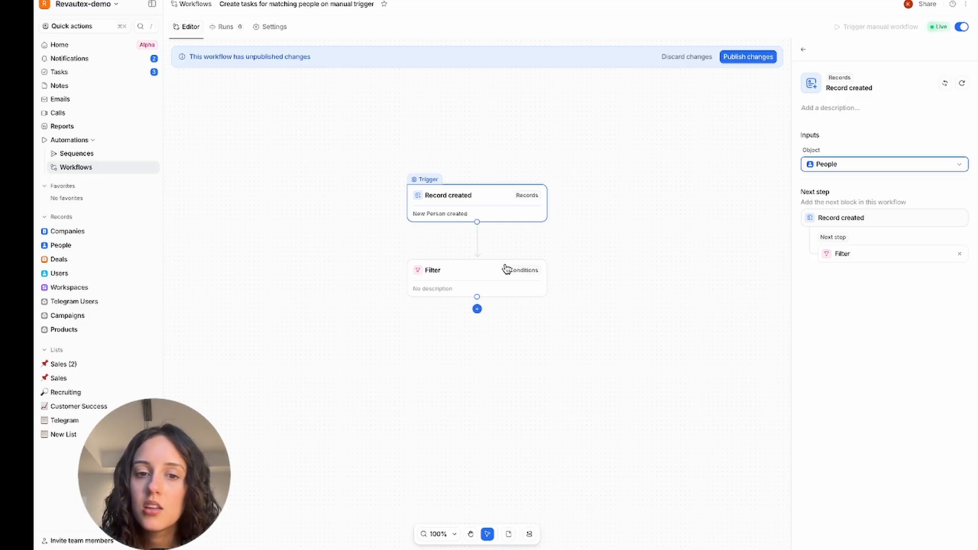
Step: Set the attribute of the Filter block's condition to the Owner of the Created record
click(492, 275)
click(827, 164)
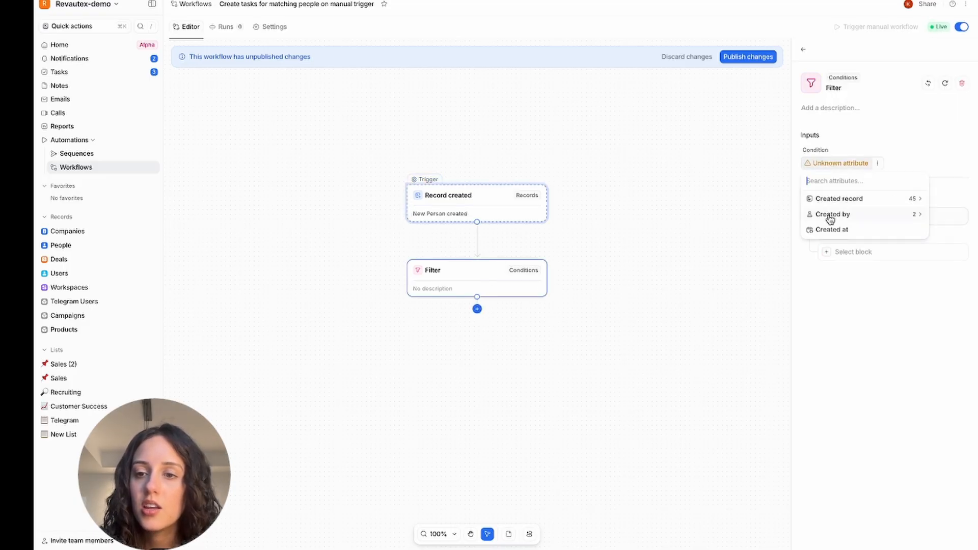
click(835, 202)
click(843, 211)
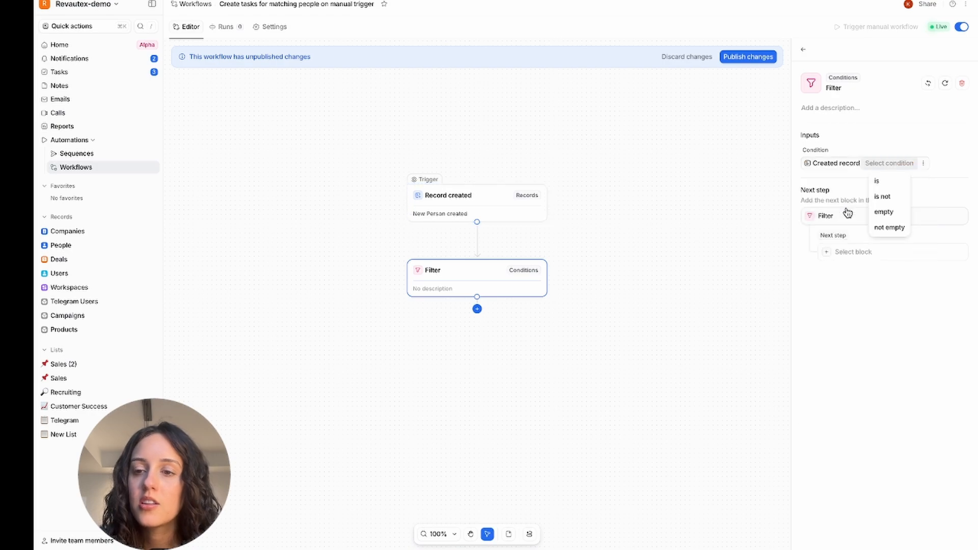
click(849, 165)
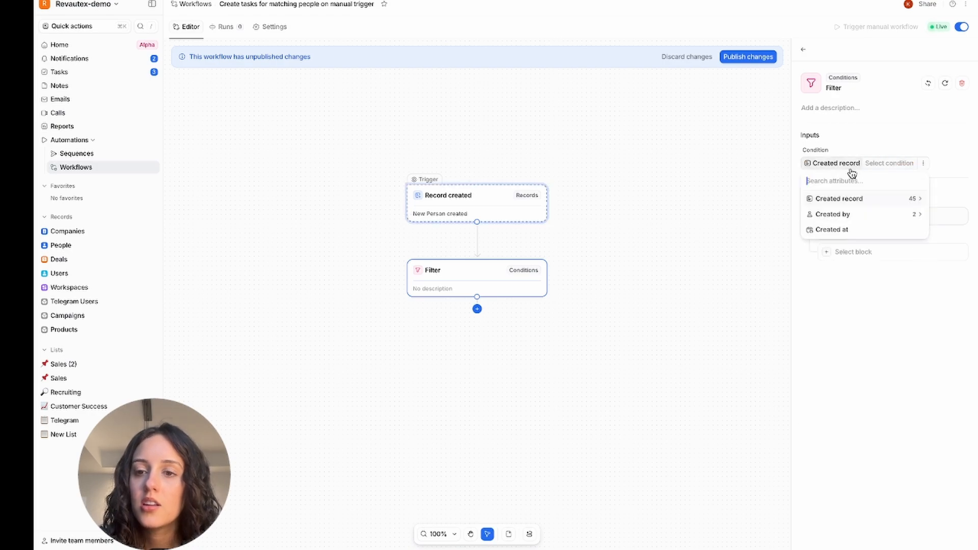
click(855, 199)
scroll(843, 252, down, 8)
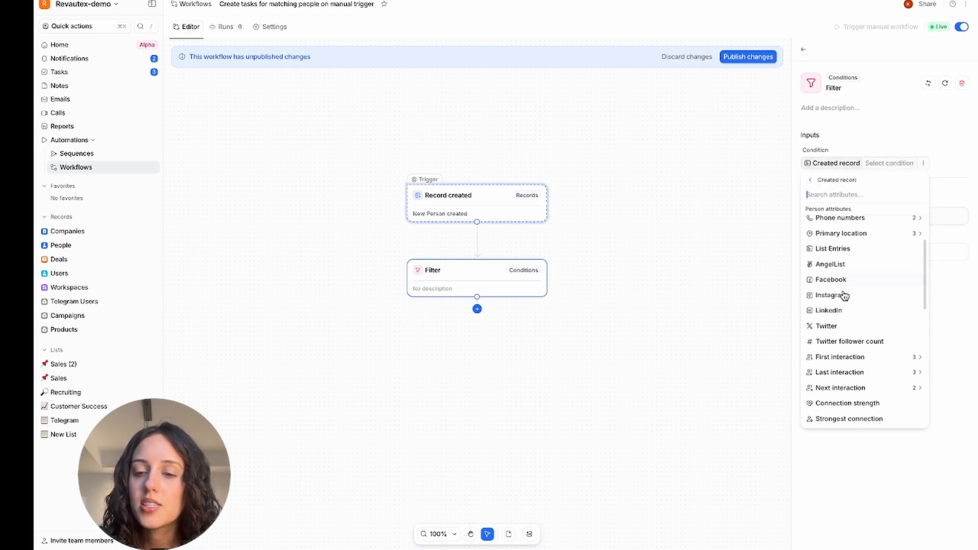
scroll(835, 335, down, 2)
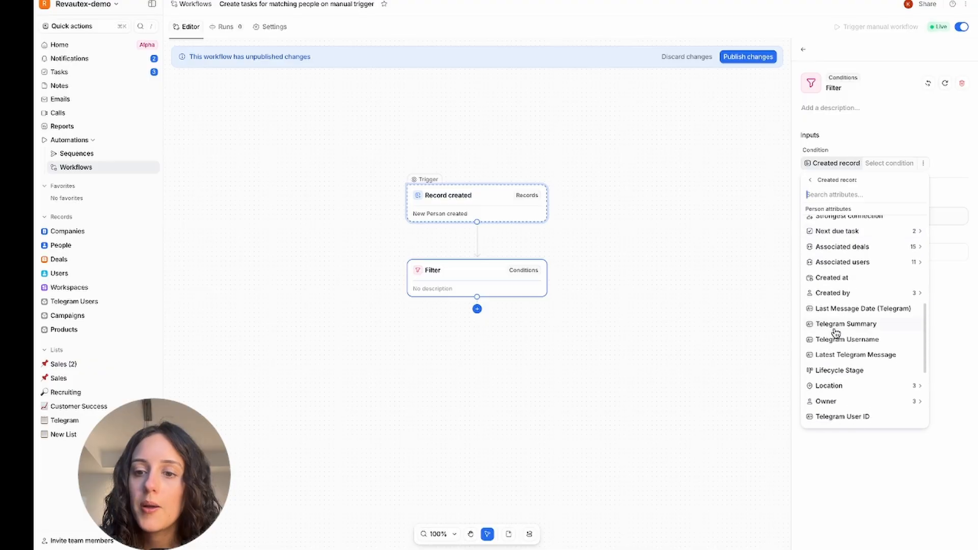
scroll(836, 333, down, 4)
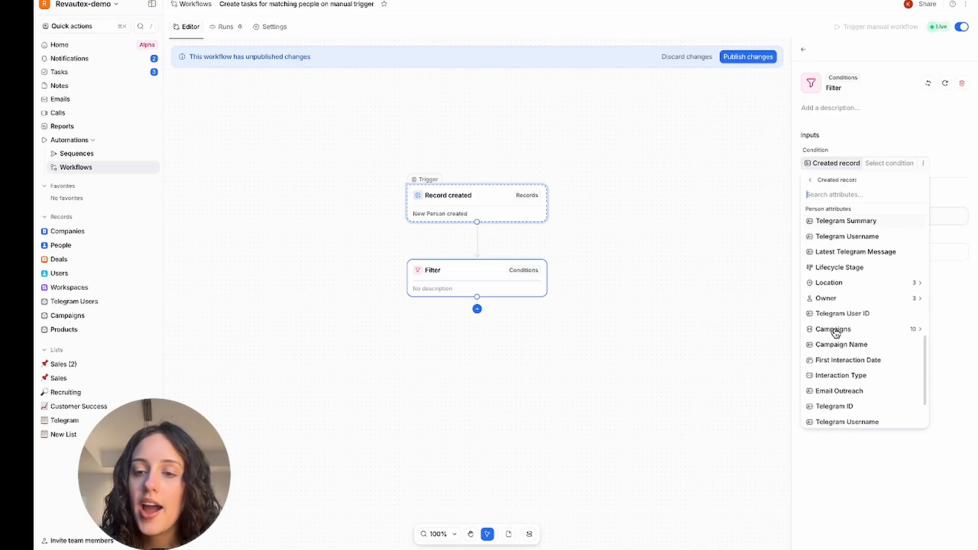
click(836, 303)
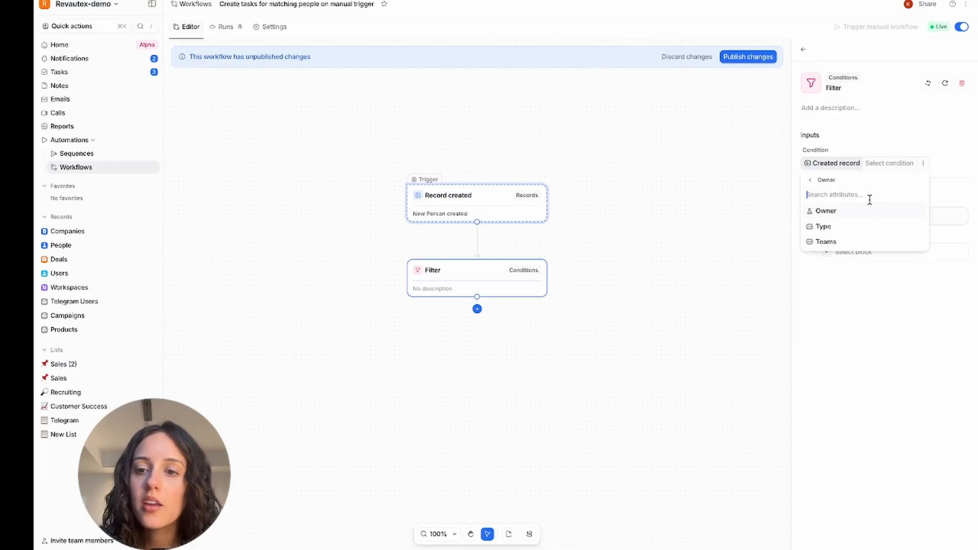
click(864, 210)
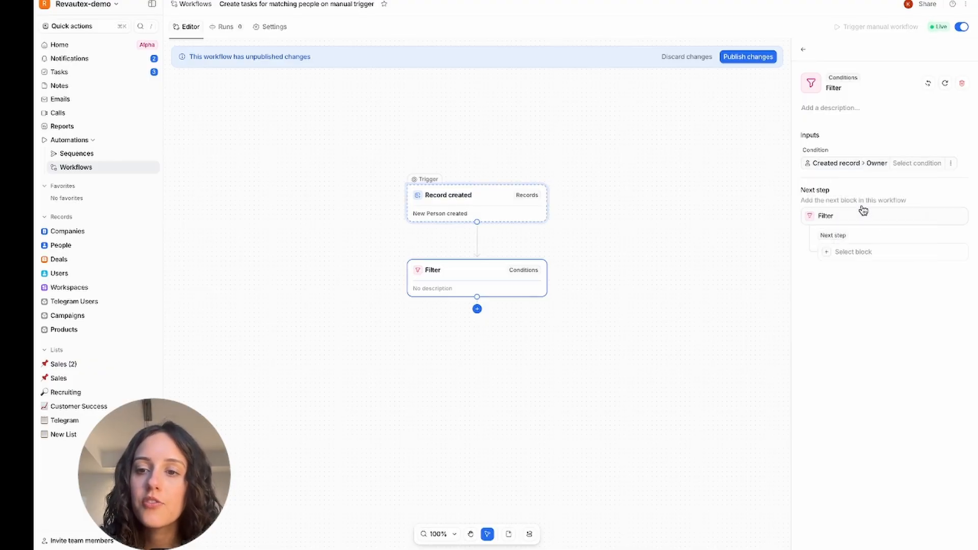
Step: Complete the Filter block's Owner condition with the contains operator and the listed workspace member
click(917, 166)
click(914, 178)
click(935, 165)
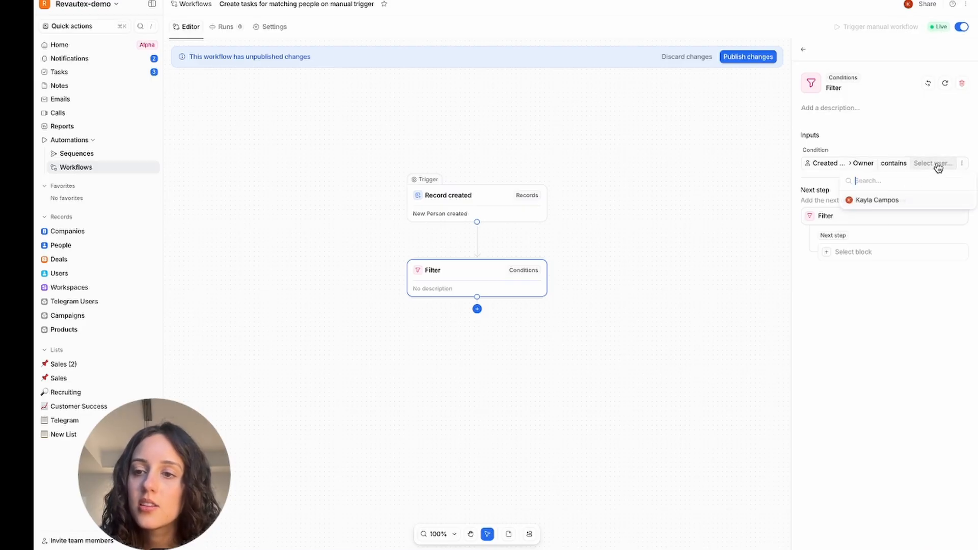
click(924, 202)
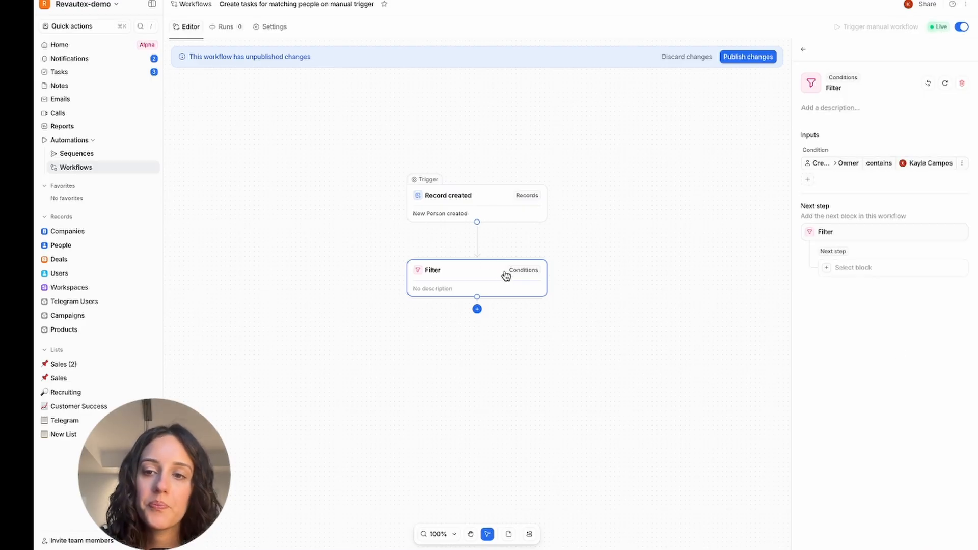
Step: Replace the Filter block after the Record created trigger with an If / else block
click(928, 84)
scroll(871, 224, down, 10)
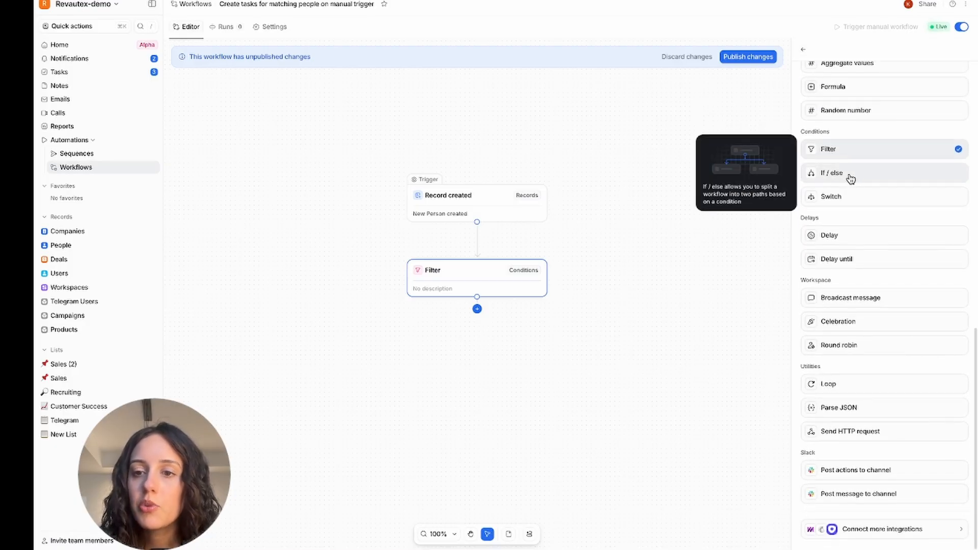
click(850, 175)
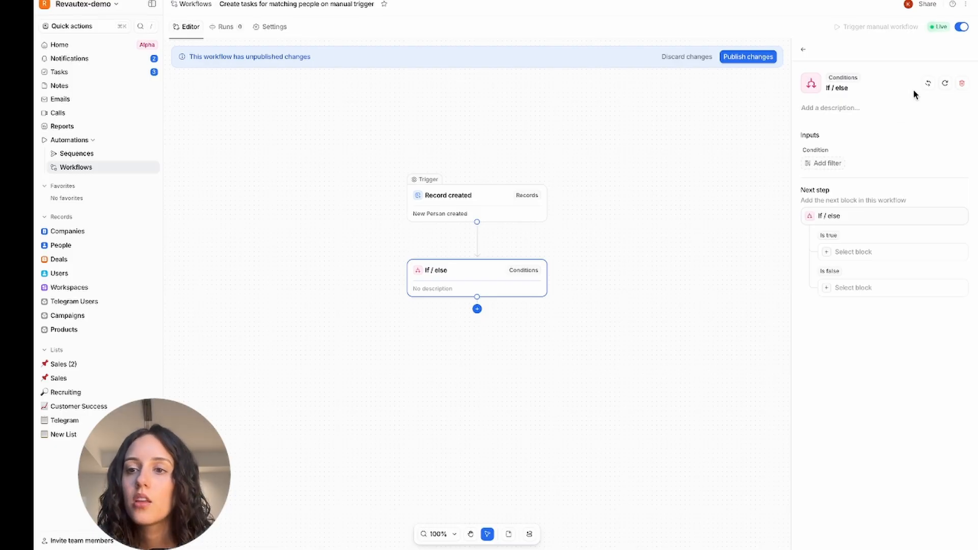
Step: Replace the If / else block after the Record created trigger with a Delay block
click(928, 83)
scroll(902, 258, down, 10)
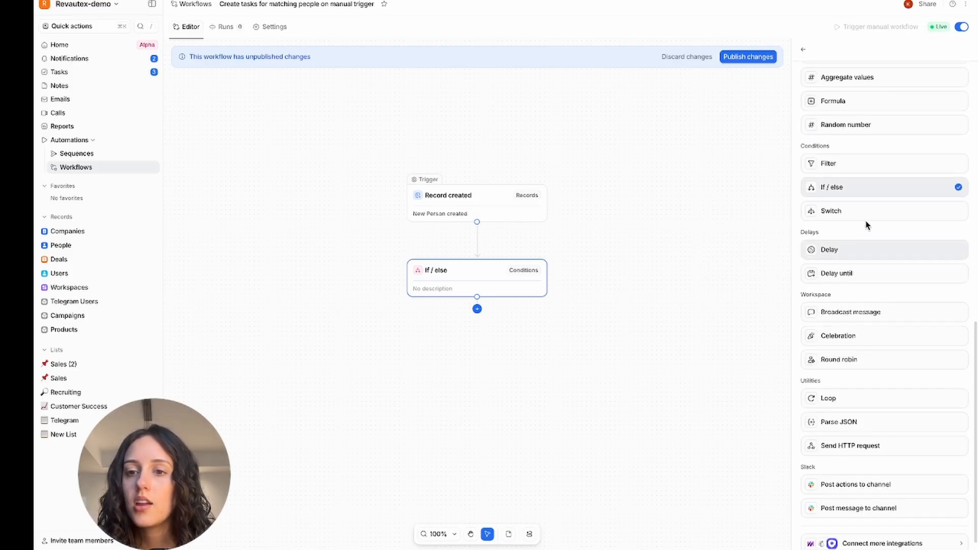
mouse_move(864, 217)
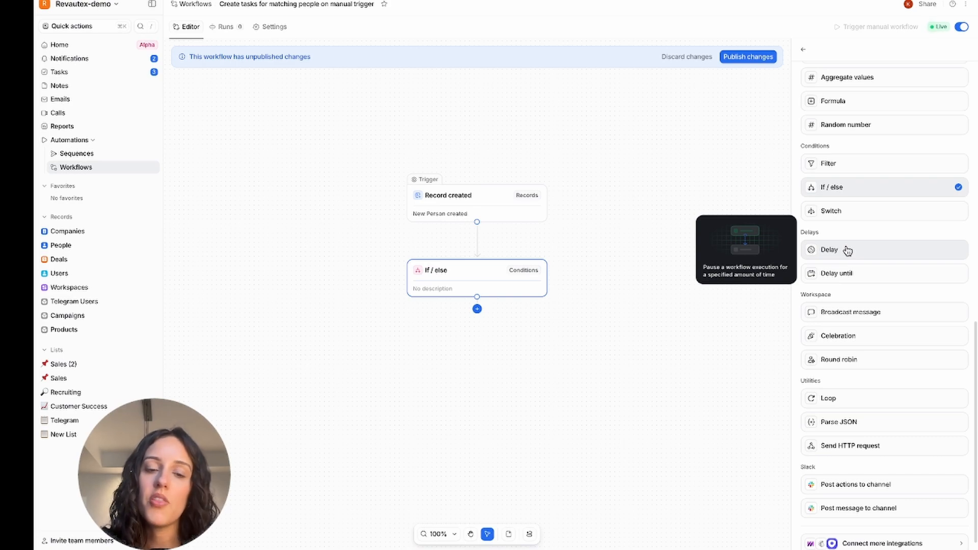
click(847, 250)
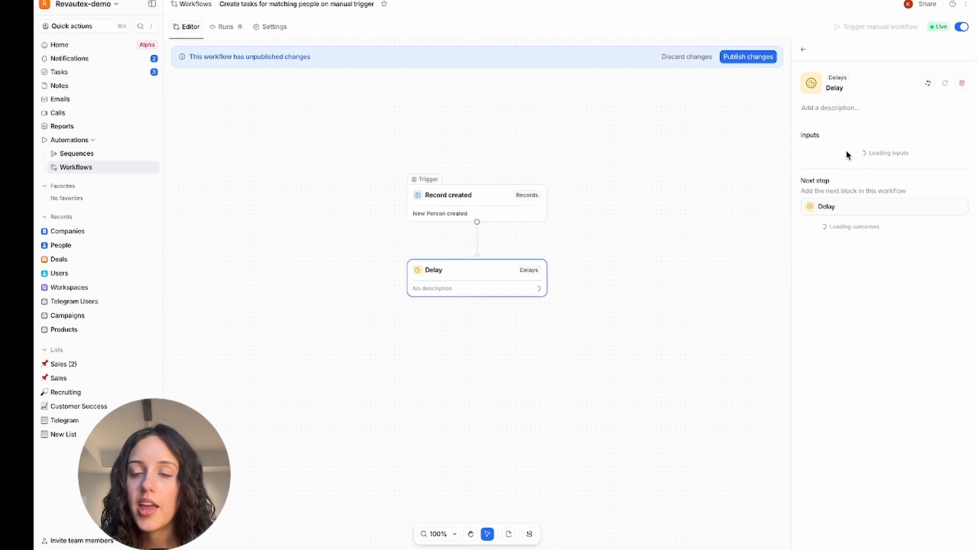
Step: Set the Delay block's waiting time to 2 days
click(850, 164)
click(942, 166)
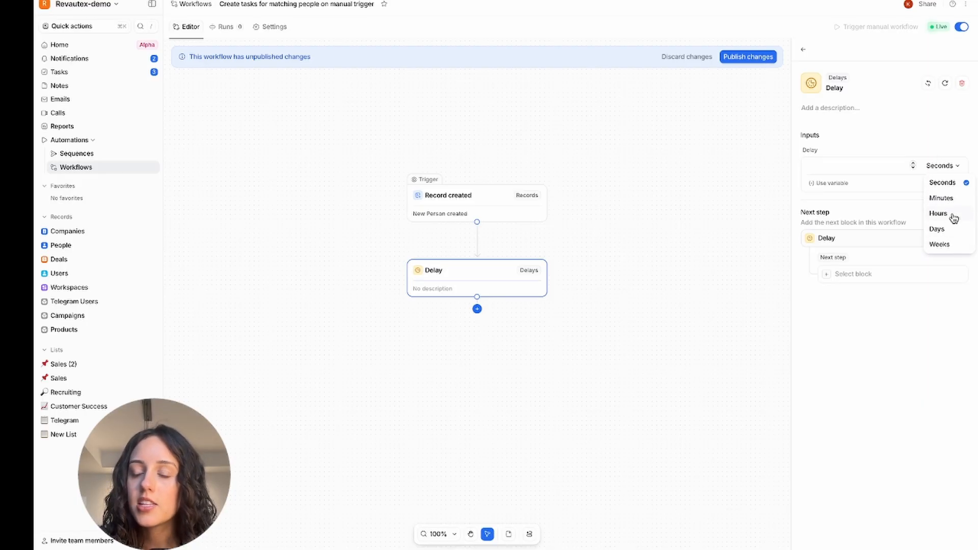
click(948, 199)
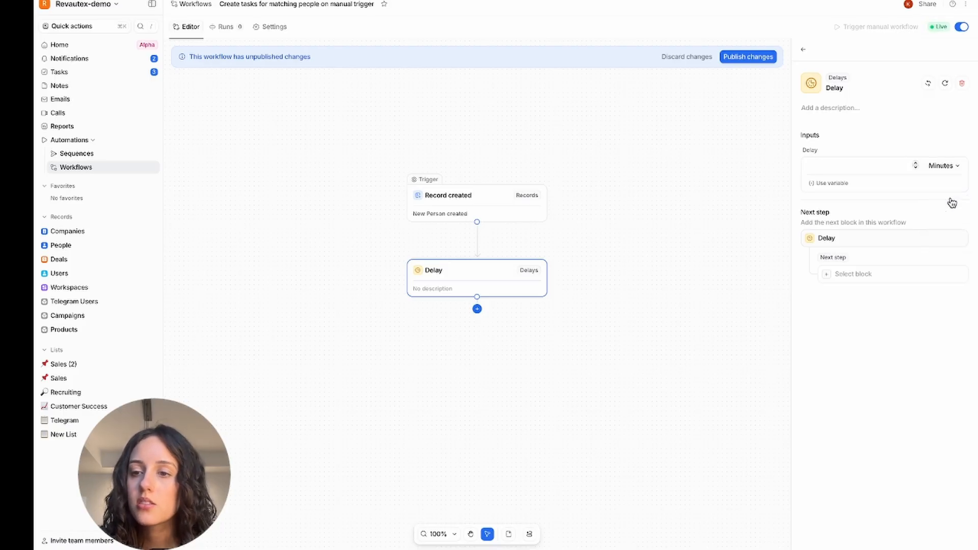
click(942, 166)
click(940, 229)
click(841, 164)
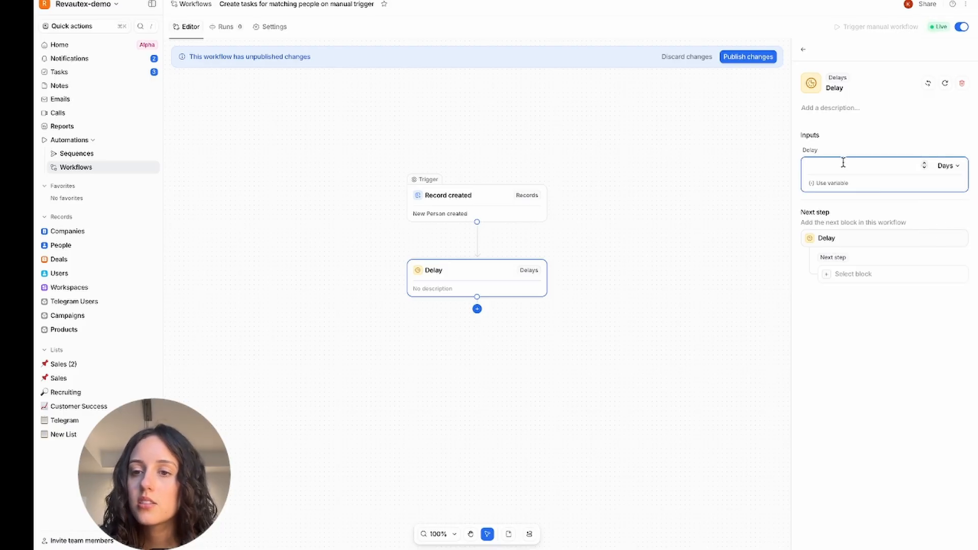
text(2)
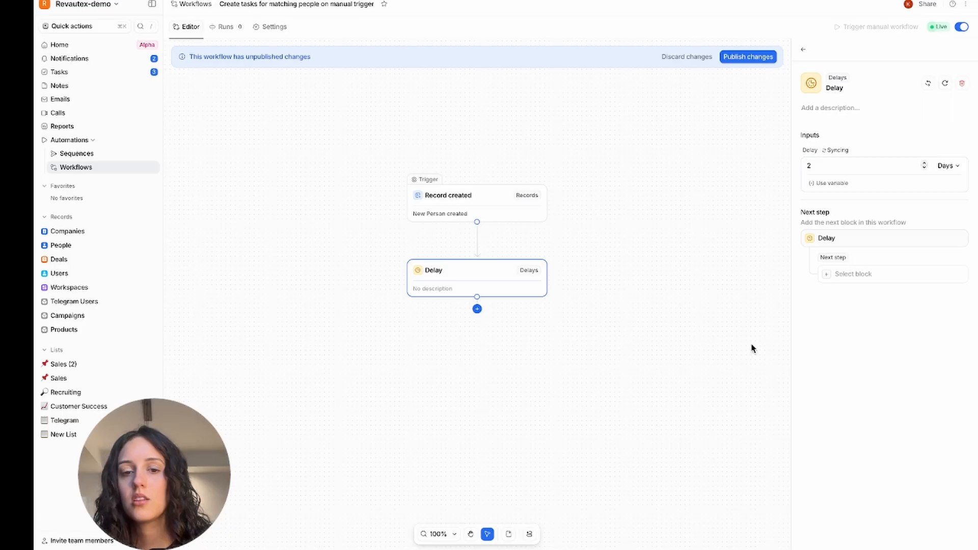
click(477, 309)
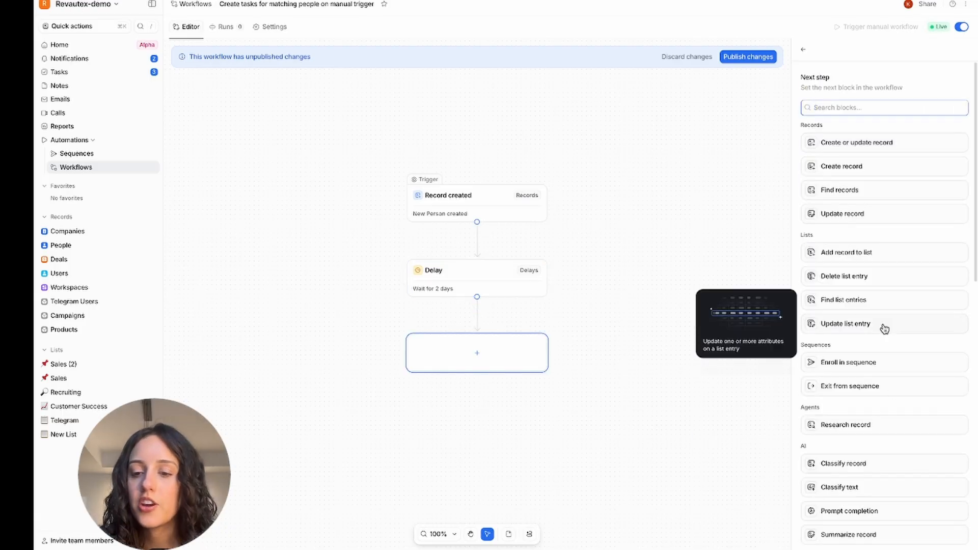
scroll(884, 328, down, 12)
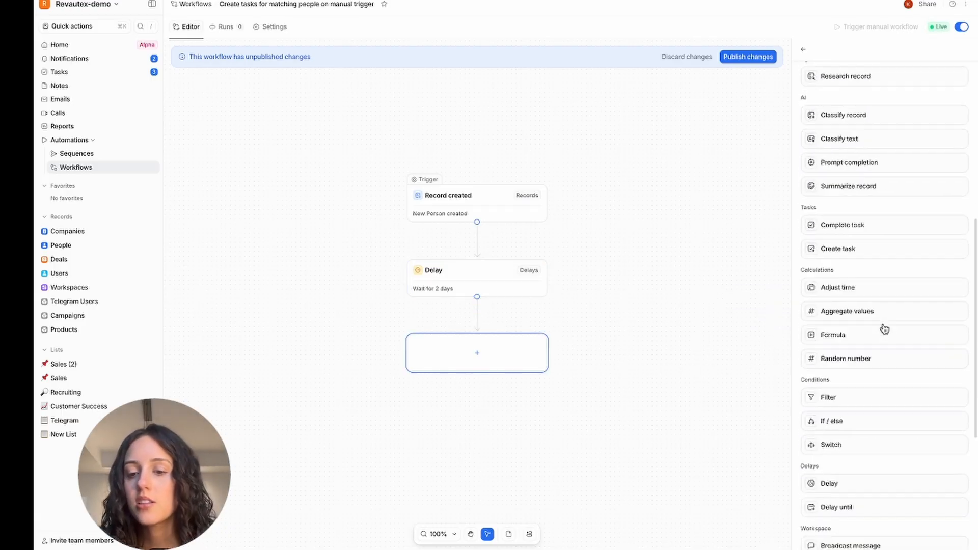
click(803, 49)
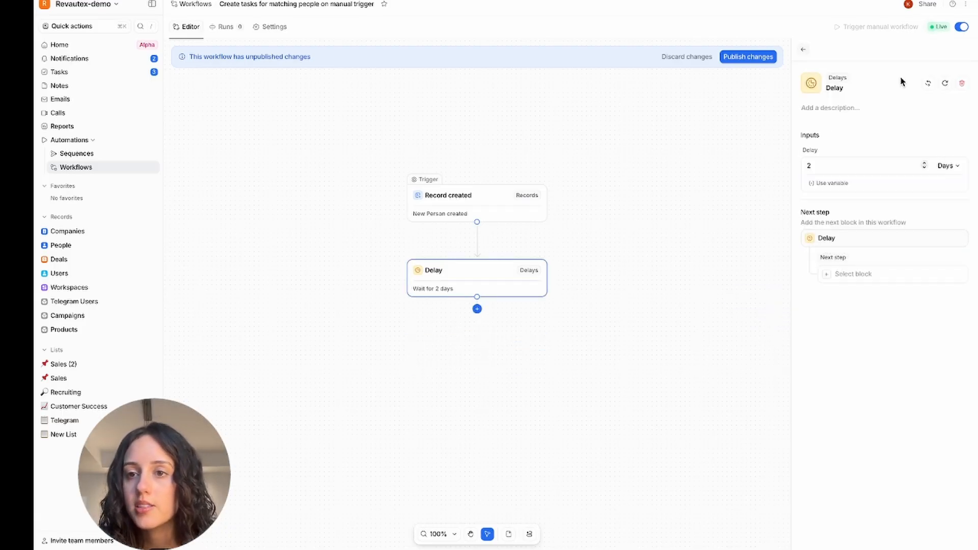
Step: Replace the Delay block with a Delay until block and open its variable choices and date picker
click(928, 84)
scroll(870, 298, down, 10)
click(853, 261)
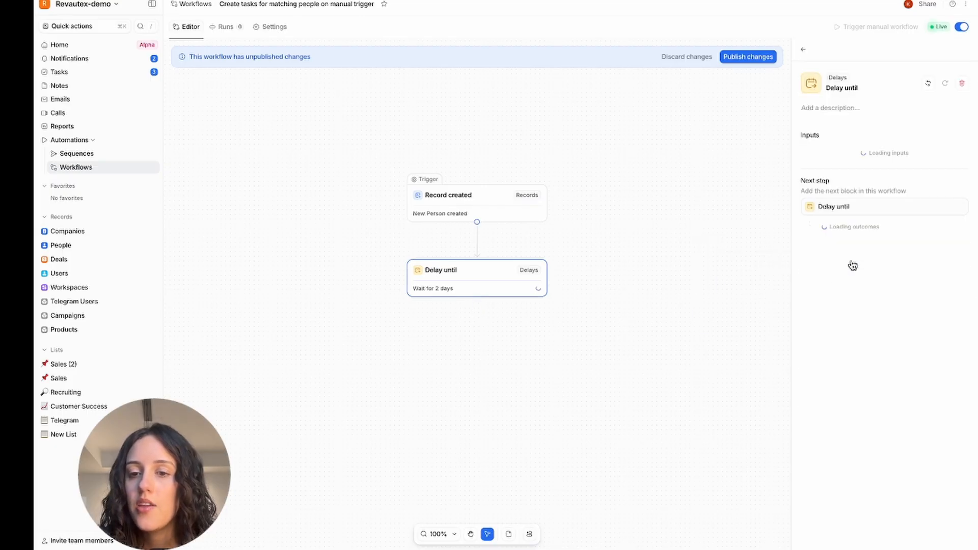
click(841, 185)
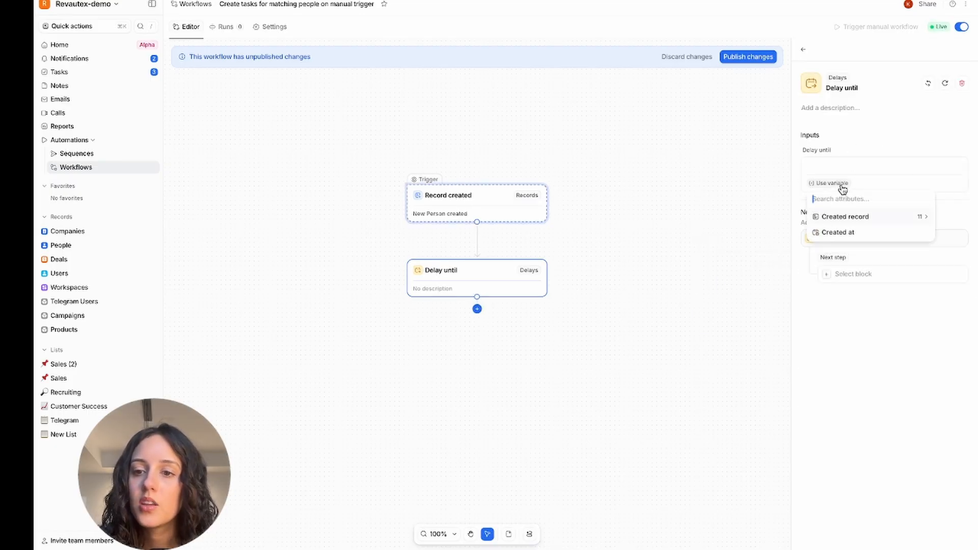
click(856, 135)
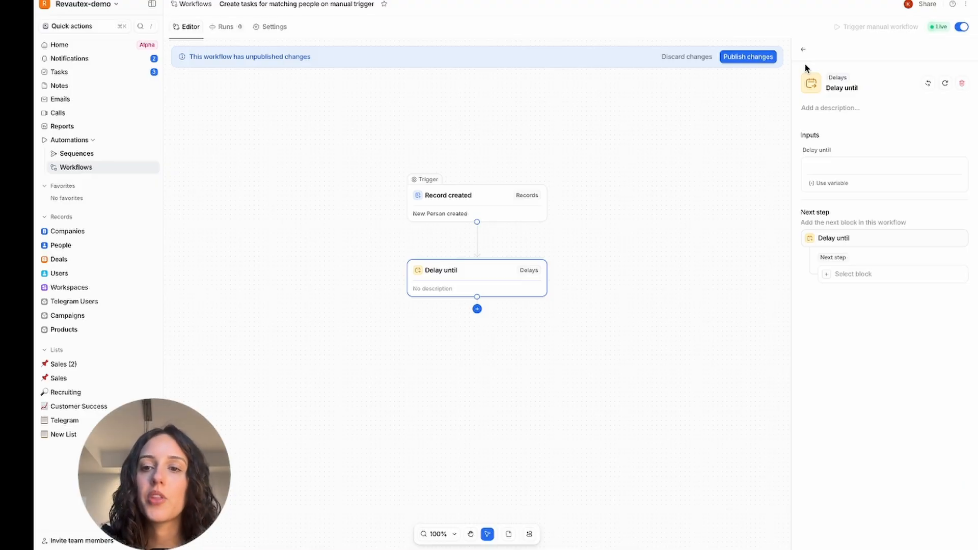
click(849, 163)
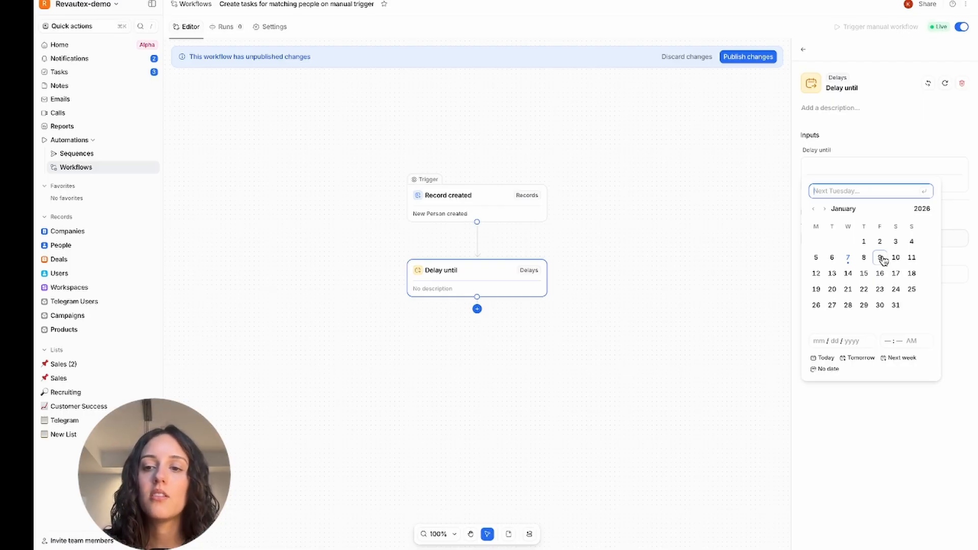
Step: Replace the Delay until block after the Record created trigger with a Round robin block
click(928, 83)
scroll(892, 188, down, 9)
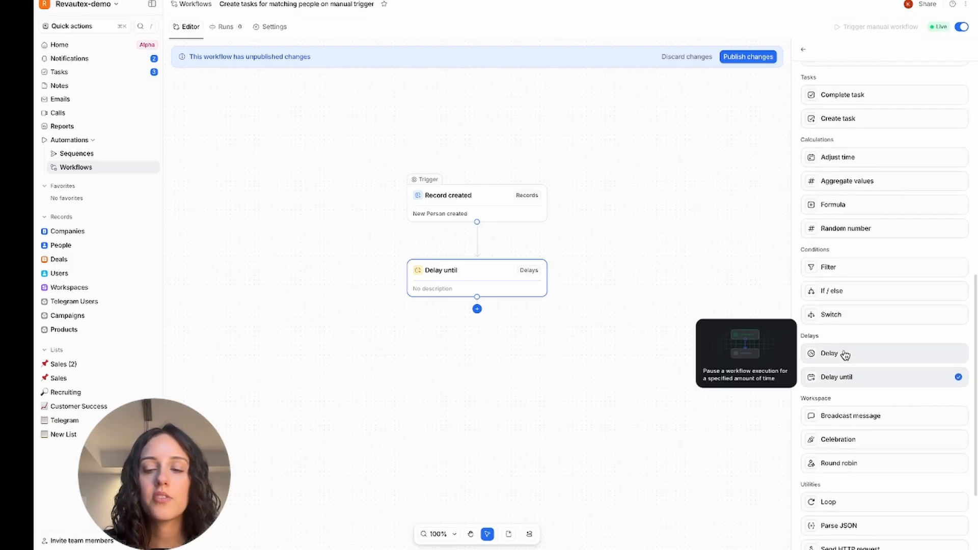
scroll(845, 355, down, 2)
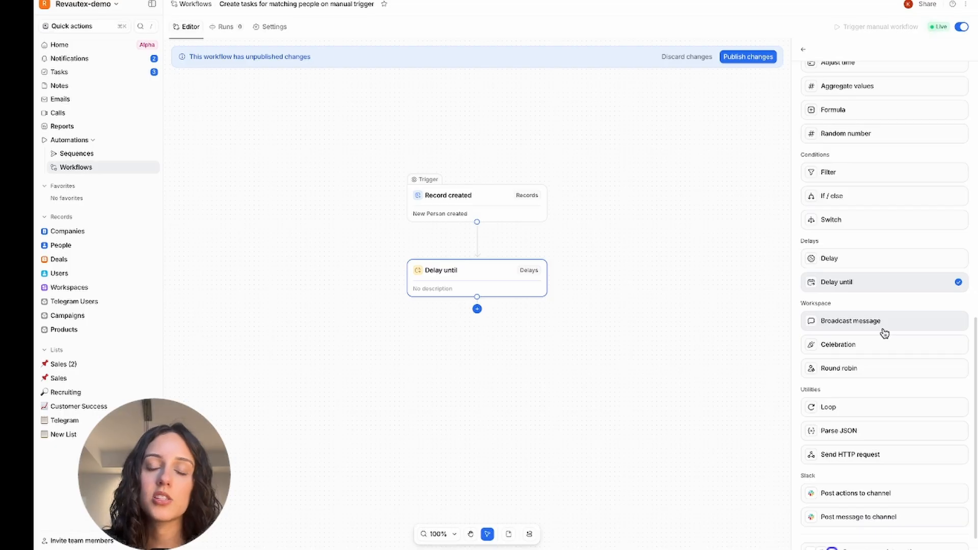
mouse_move(847, 342)
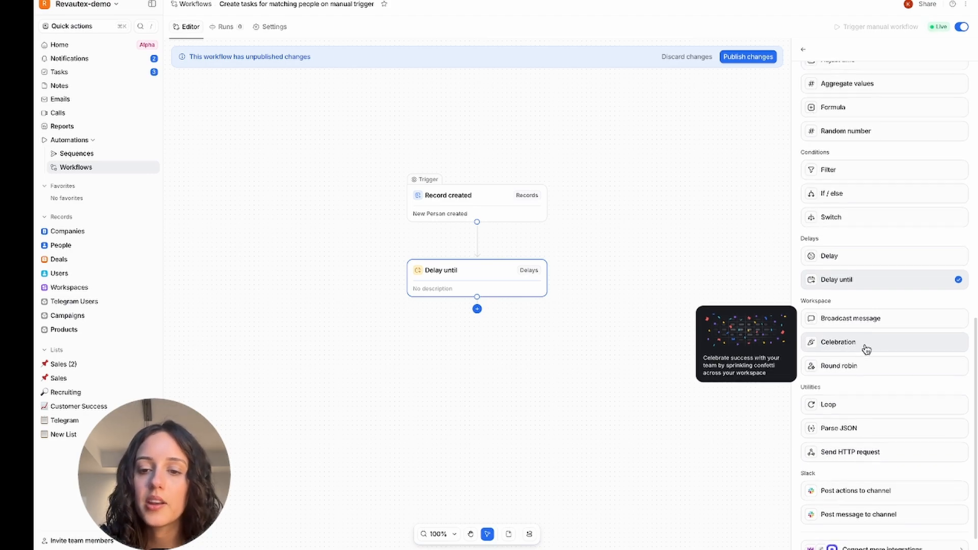
scroll(864, 344, down, 1)
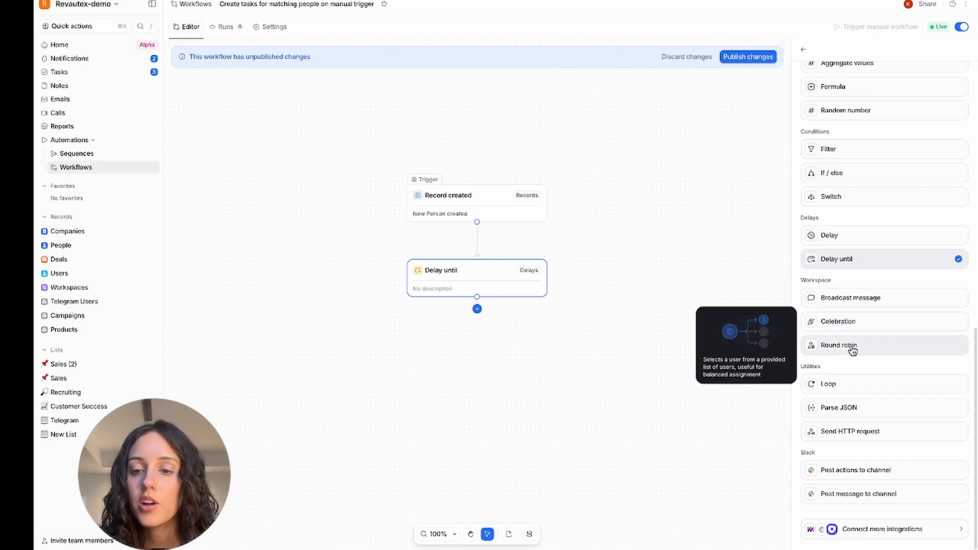
click(851, 347)
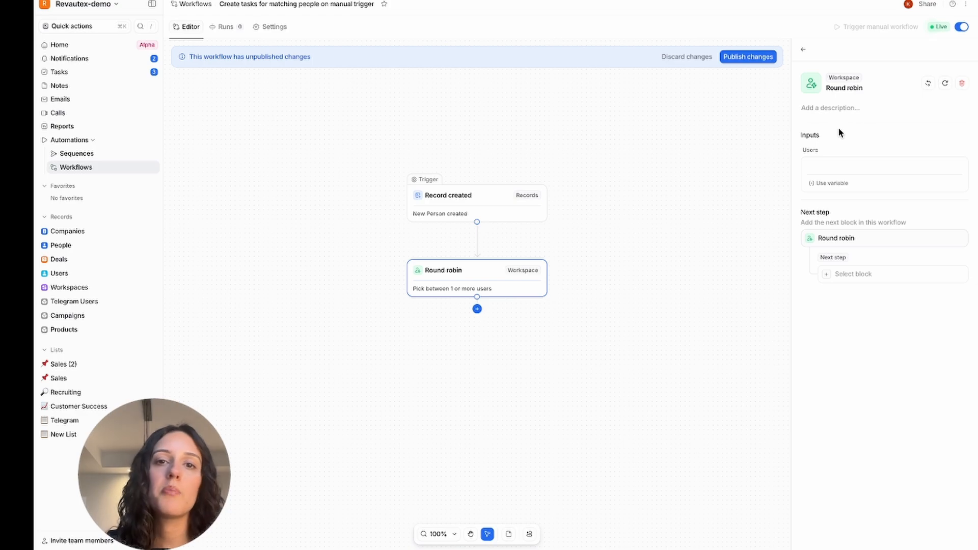
Step: Examine the variables and workspace members offered for the Round robin block's Users input
click(831, 183)
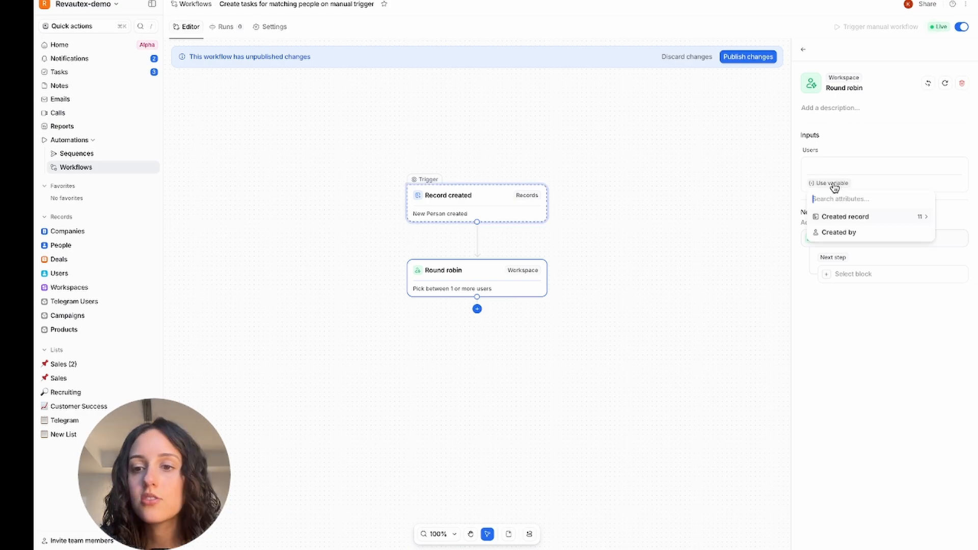
click(853, 216)
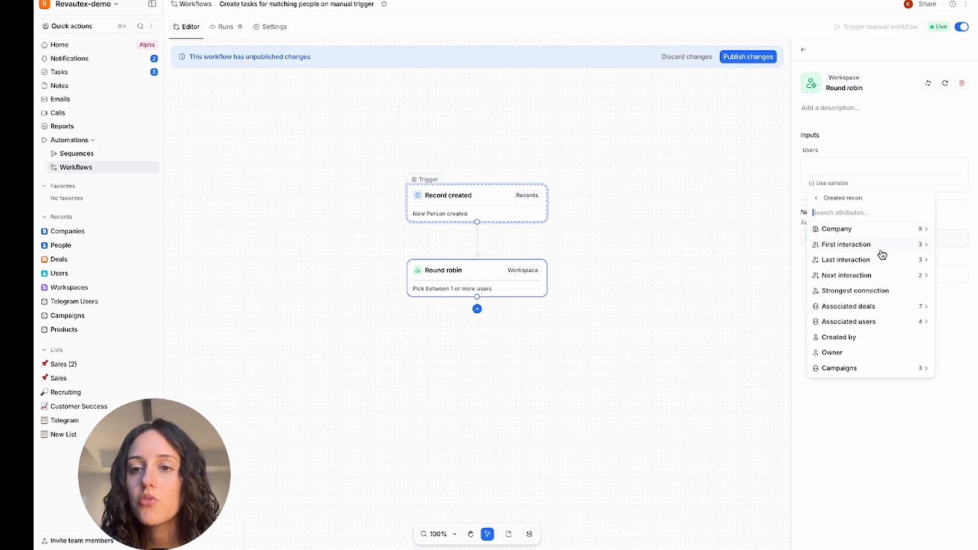
click(816, 198)
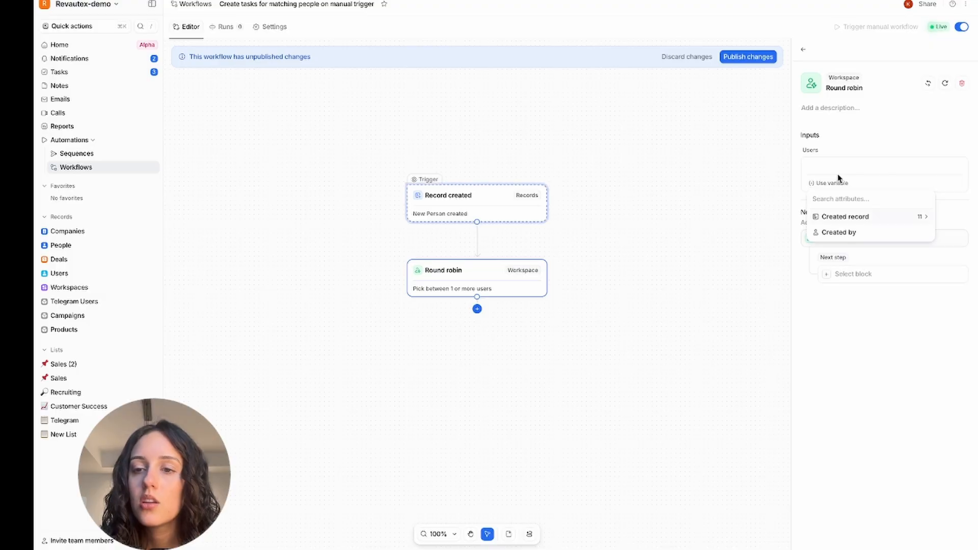
click(831, 169)
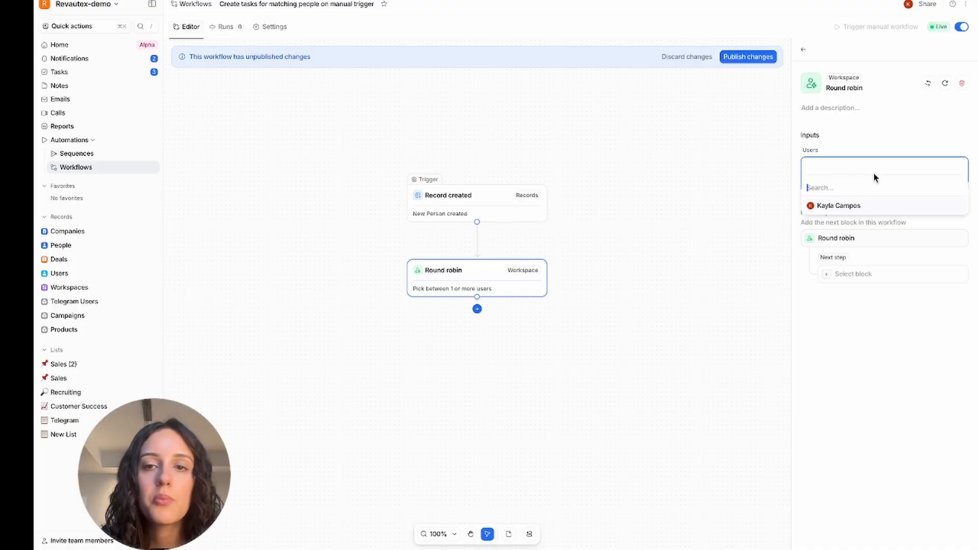
click(865, 146)
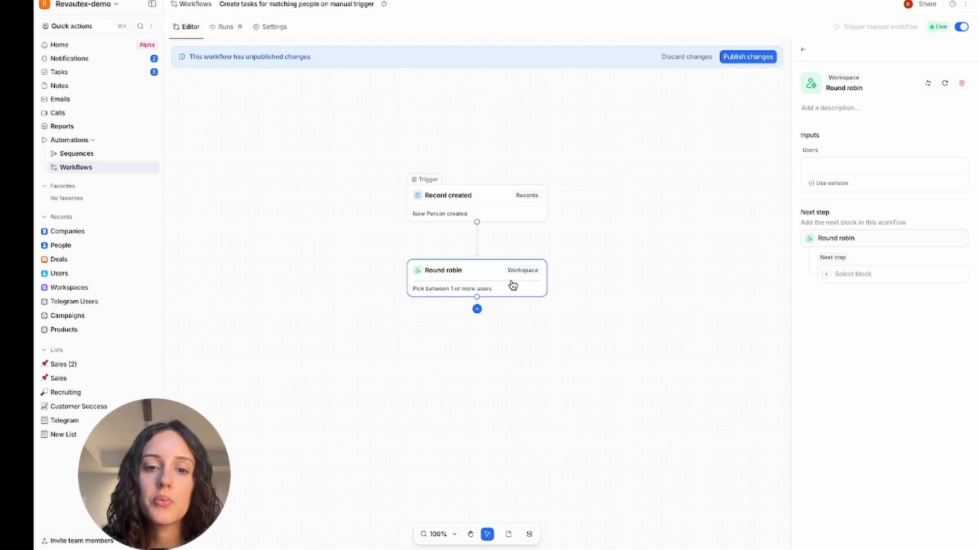
Step: Add an Update record block after Round robin, with Deals as its object and Created record as its record
click(477, 309)
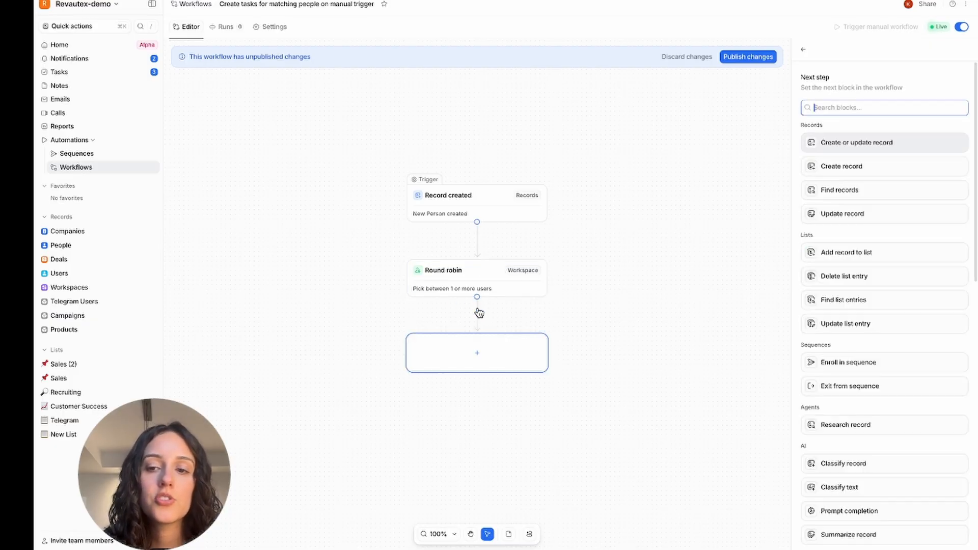
click(855, 214)
click(848, 165)
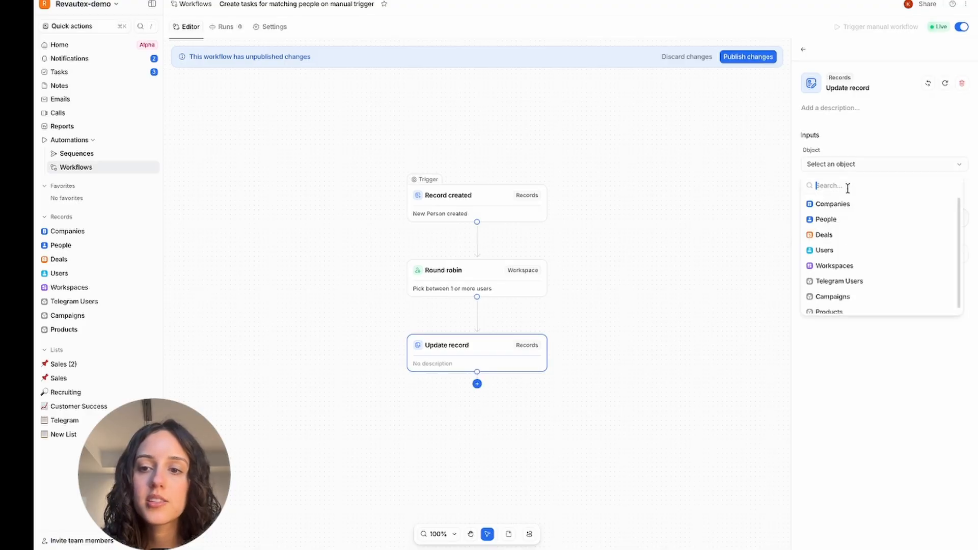
click(836, 237)
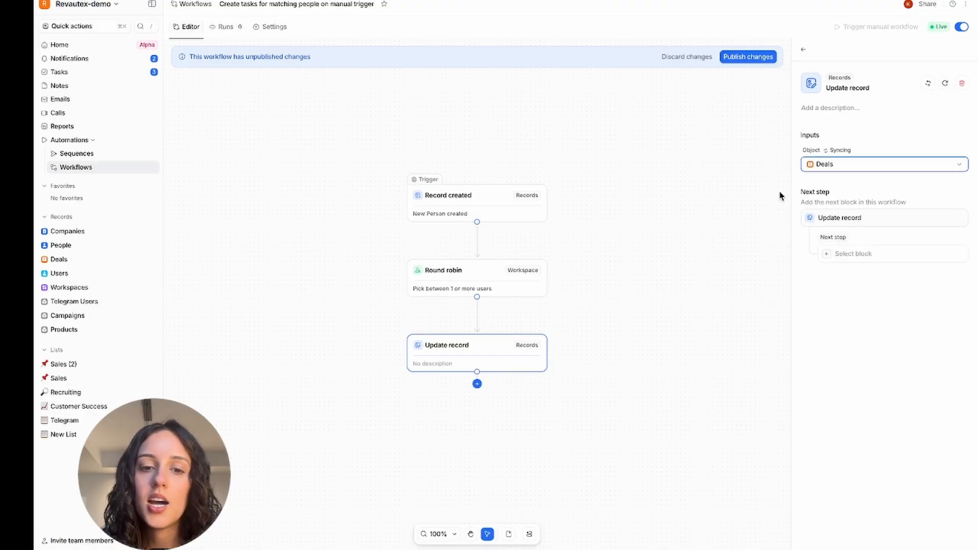
click(829, 214)
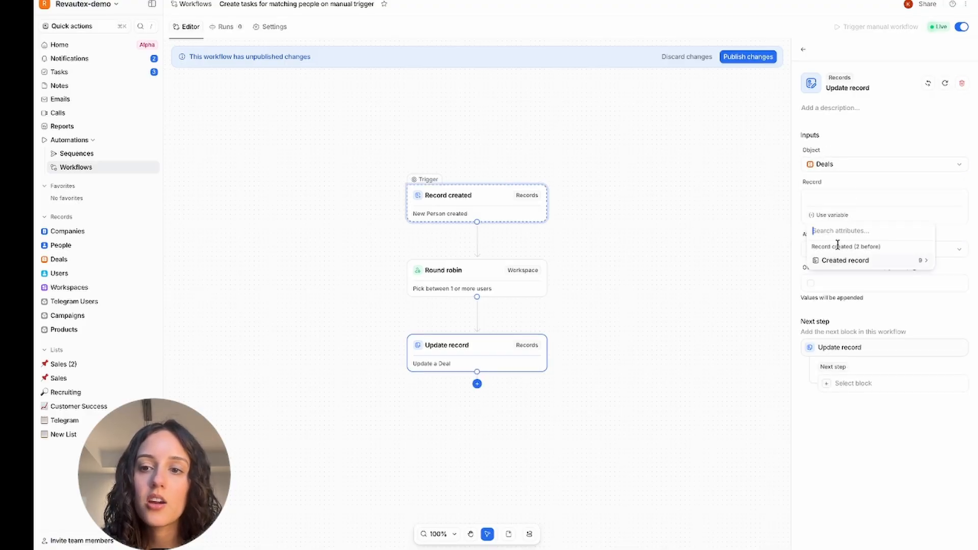
click(838, 261)
click(837, 259)
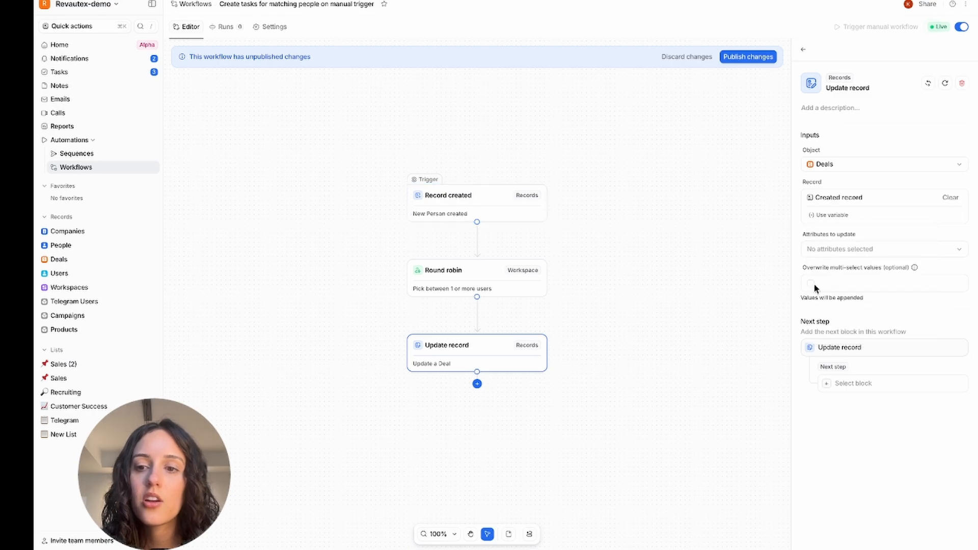
Step: Make the Update record block update the Deal owner attribute with the Picked user from Round robin
click(862, 248)
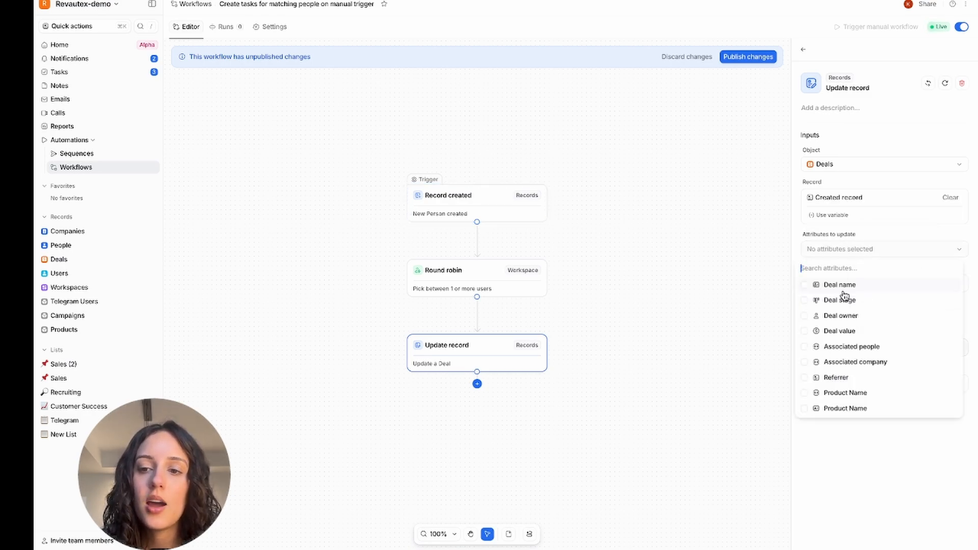
click(838, 315)
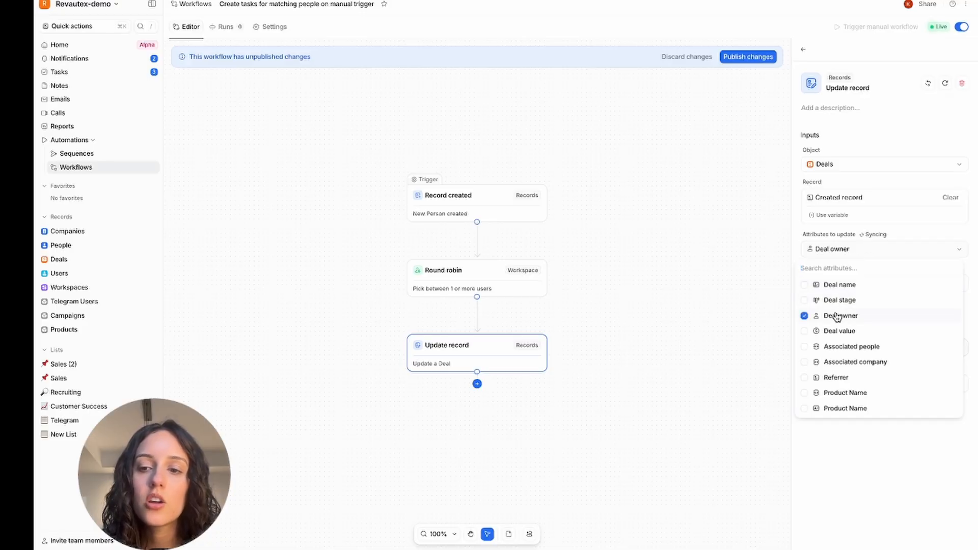
click(915, 235)
click(830, 301)
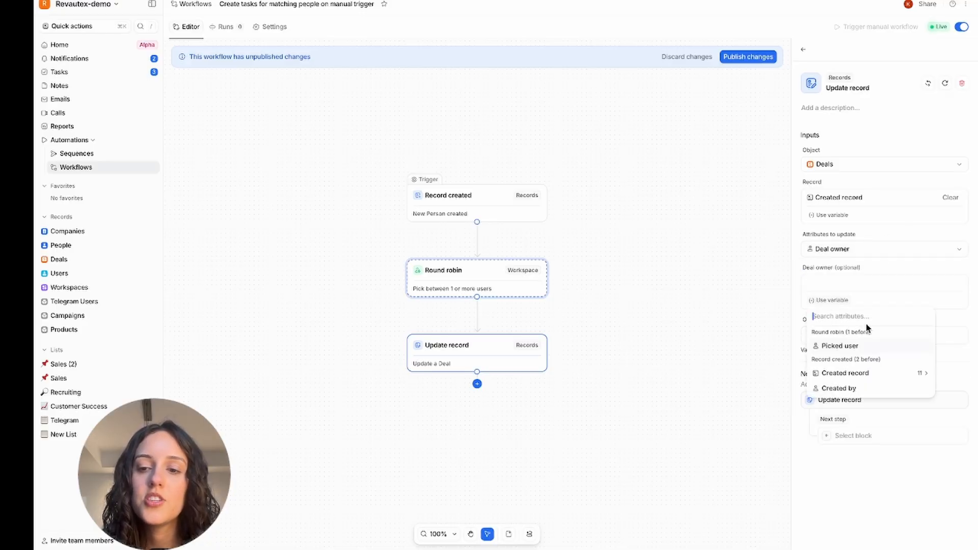
click(852, 346)
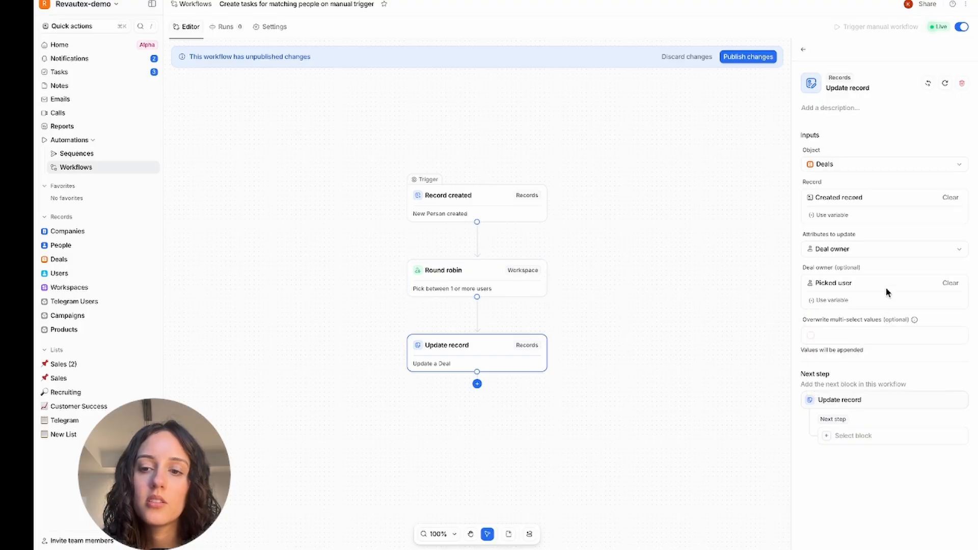